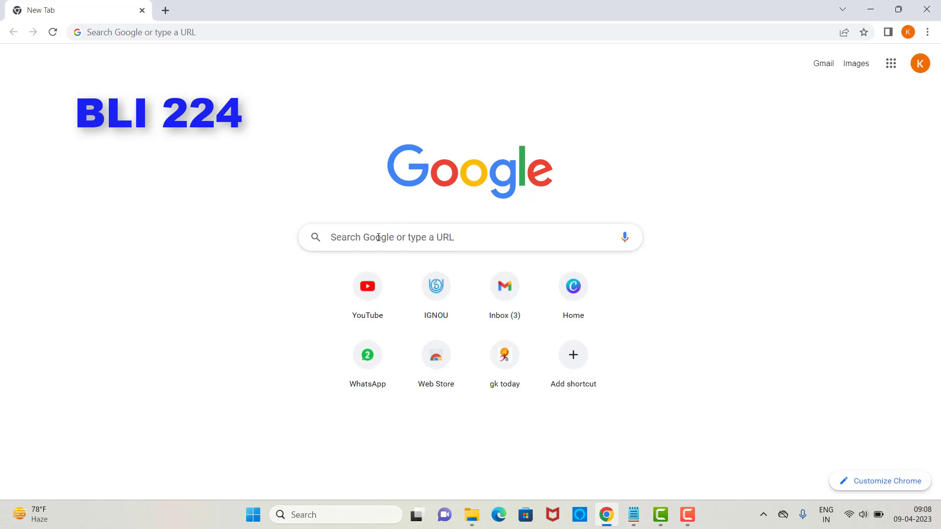
Search the web for "libre office" and open the LibreOffice download page on its official site
click(378, 238)
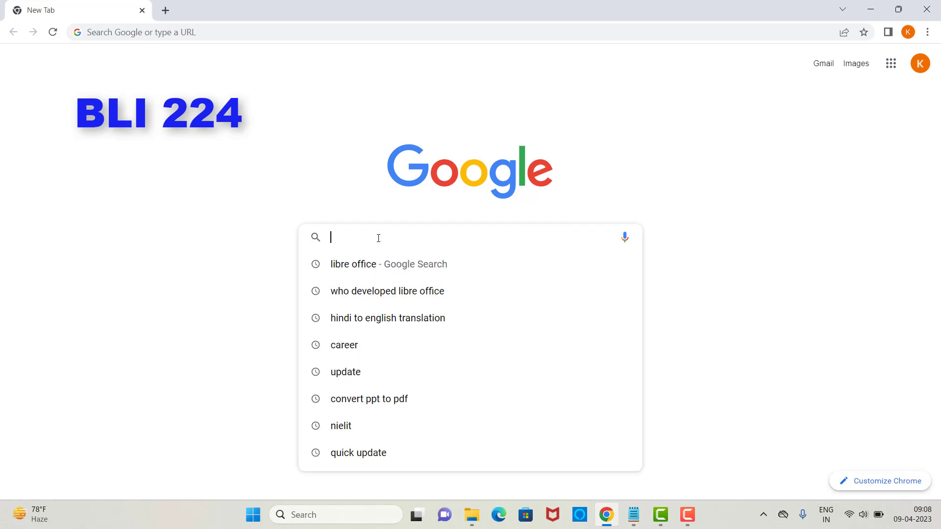
click(367, 266)
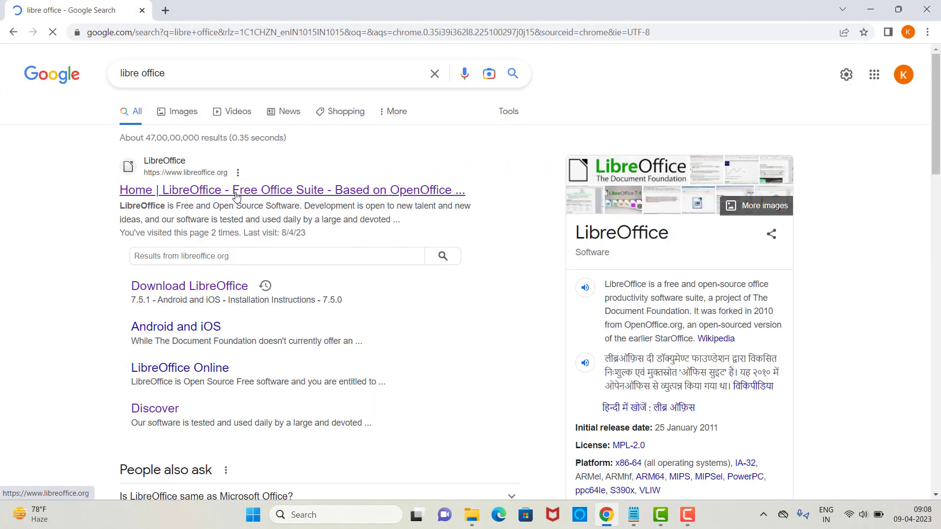
click(193, 191)
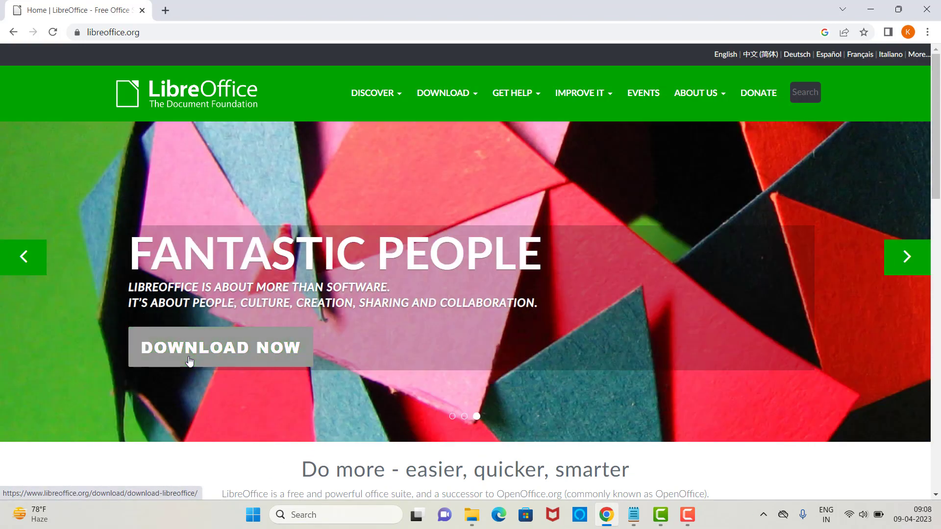
click(189, 363)
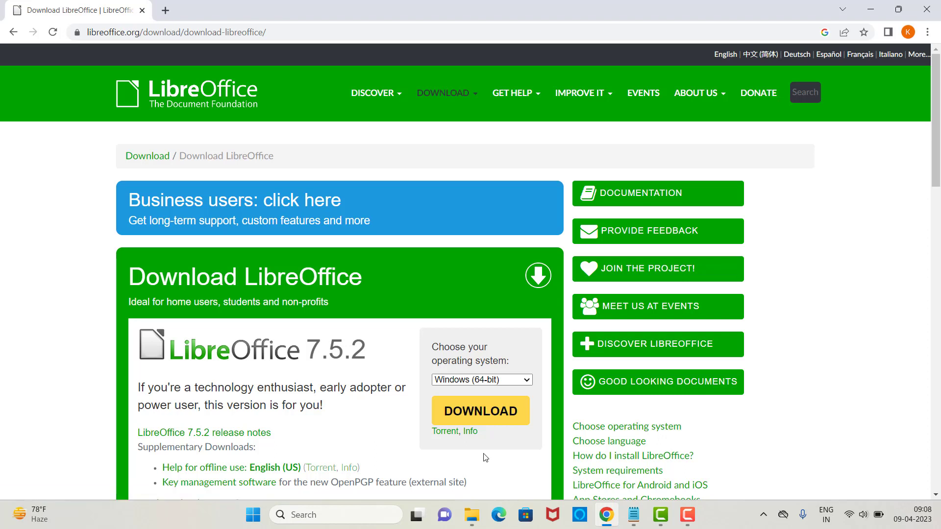
Switch from the browser to LibreOffice 7.5 on the desktop and create a new Writer document
click(876, 9)
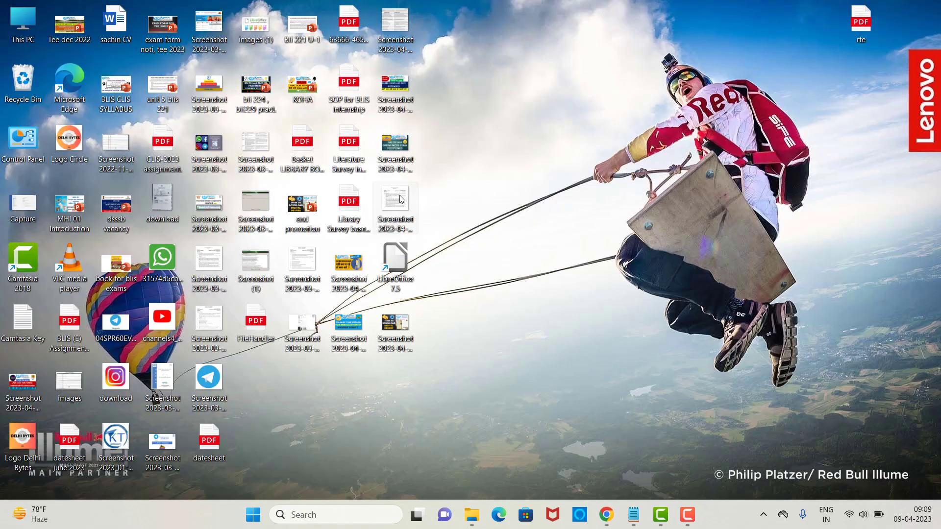
double_click(387, 270)
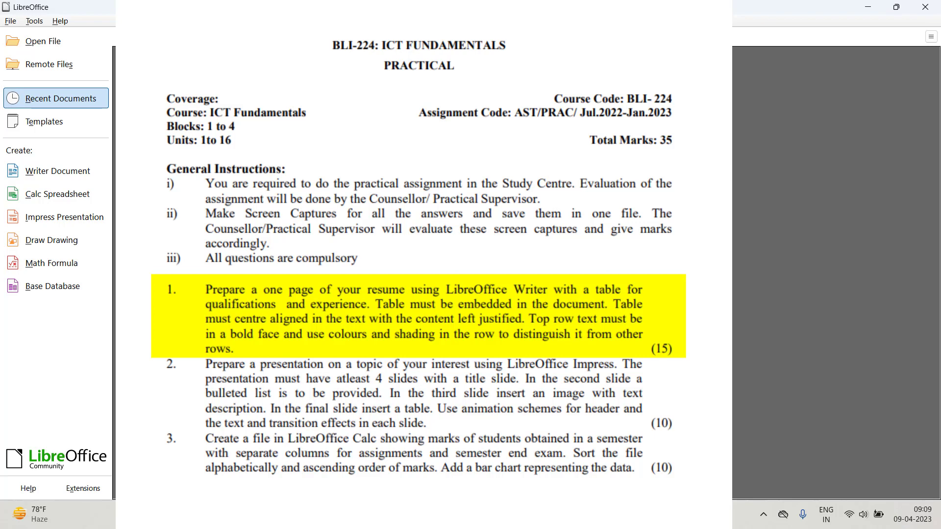
click(66, 175)
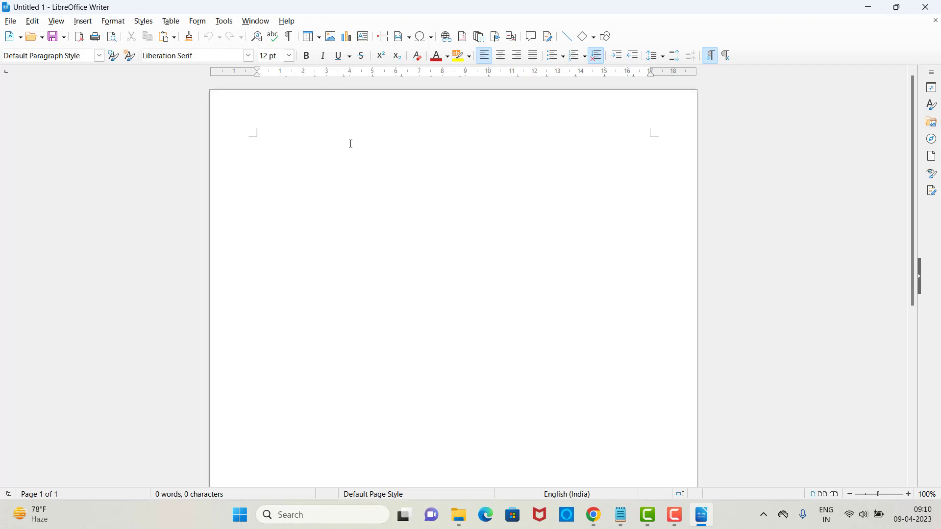
Enter the heading "Resume" on the first line and set its font size to 14 pt
mouse_move(367, 132)
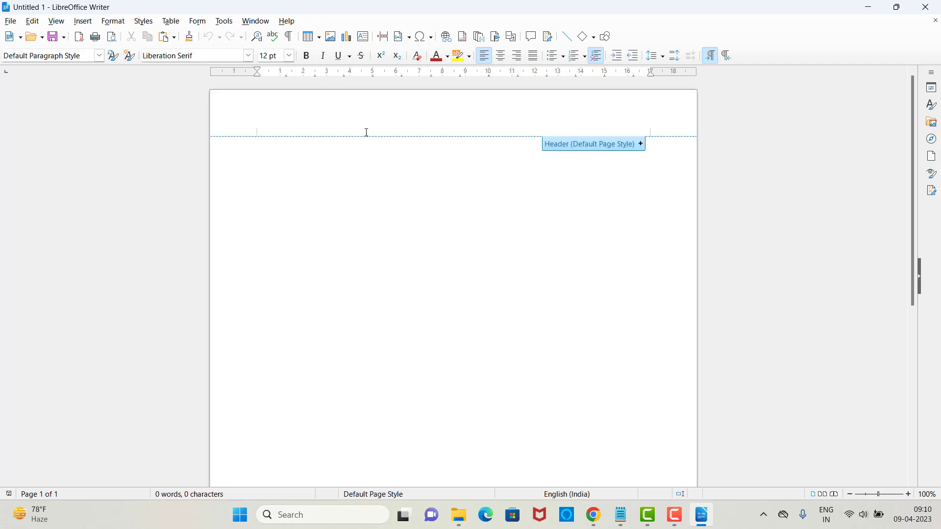
text(Resume)
drag(288, 144, 251, 142)
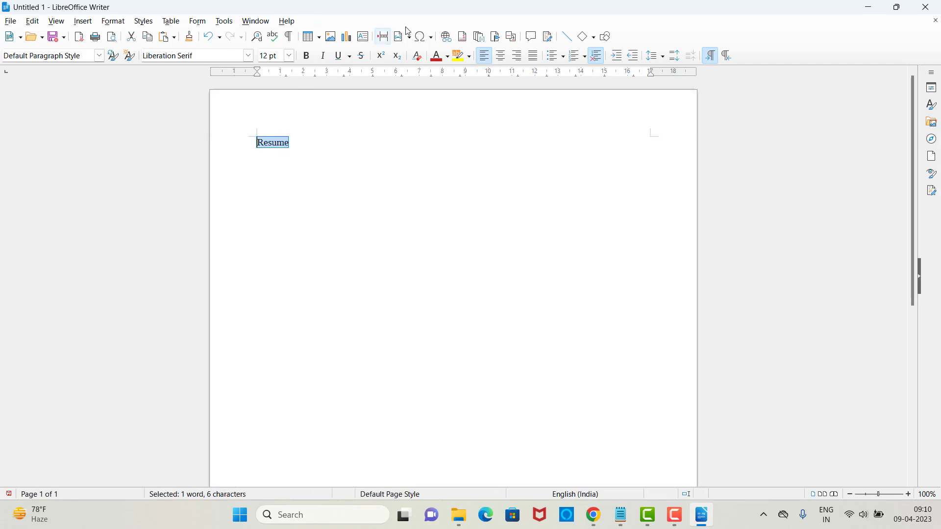
click(289, 56)
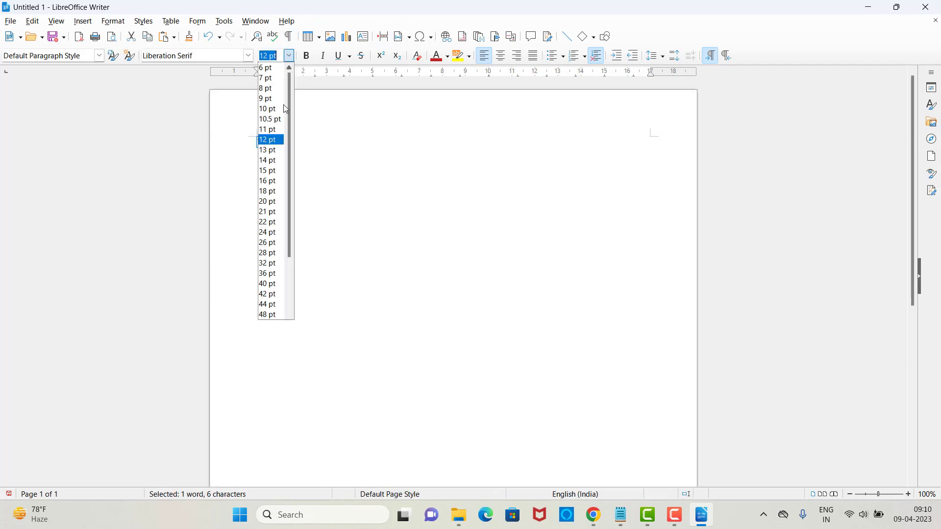
click(270, 161)
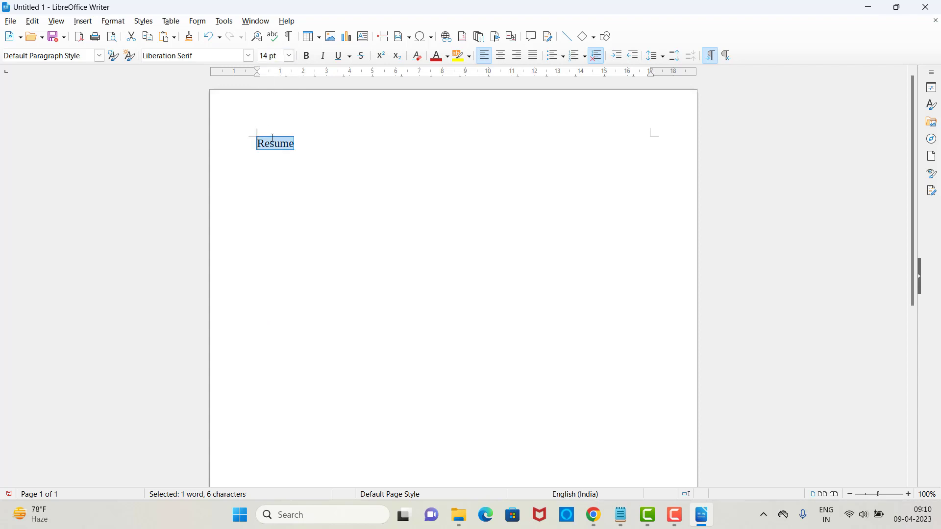
click(271, 143)
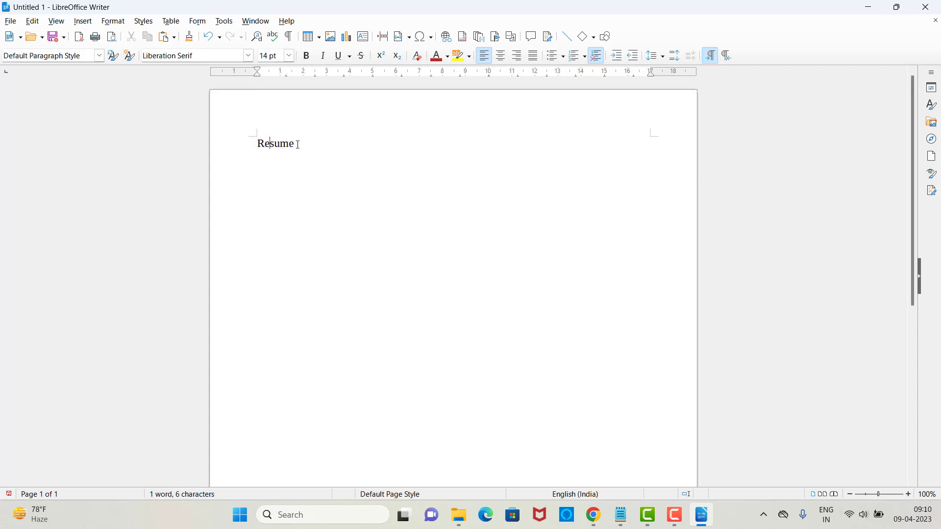
Shift the "Resume" heading to the middle of its line with spaces and format it bold at 18 pt
click(258, 145)
drag(474, 144, 394, 142)
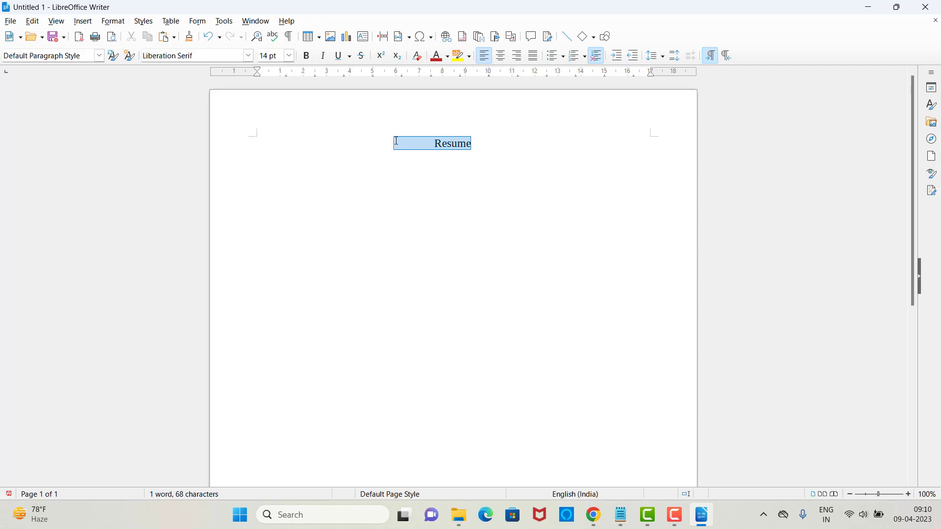
click(306, 56)
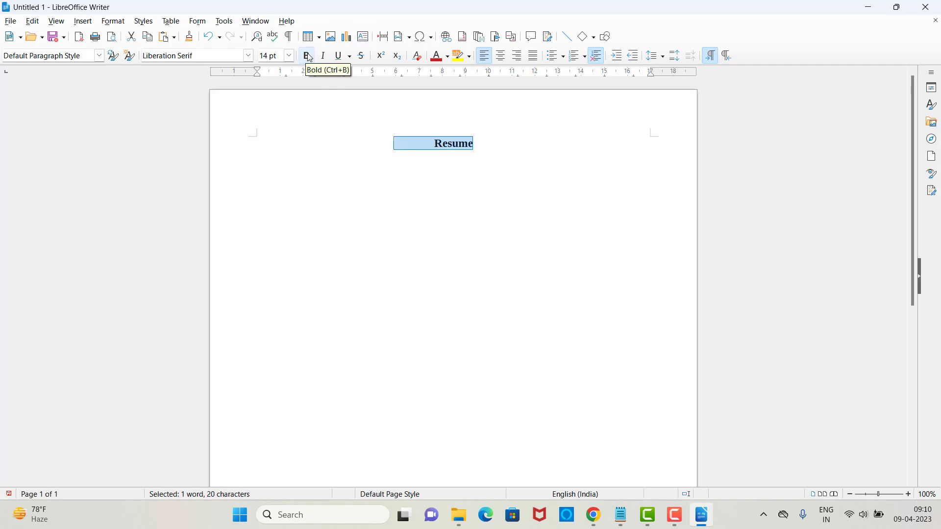
click(289, 56)
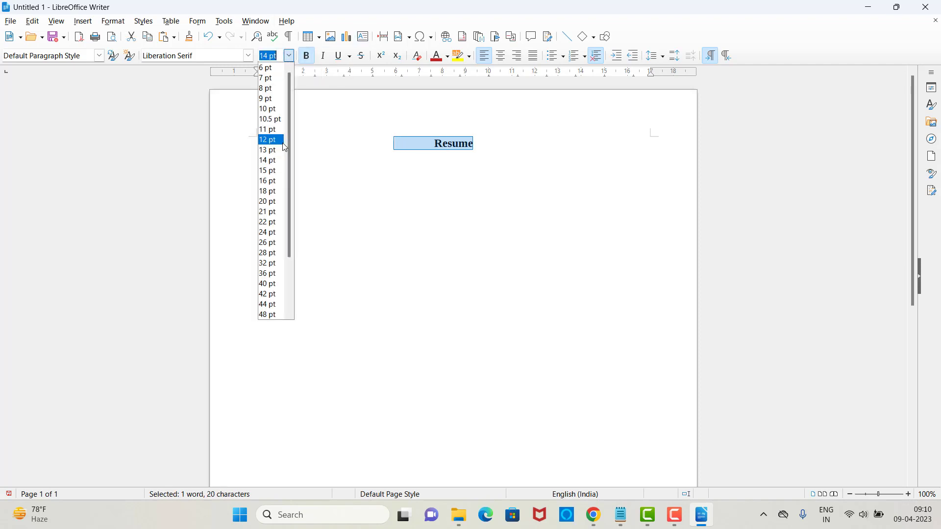
click(277, 192)
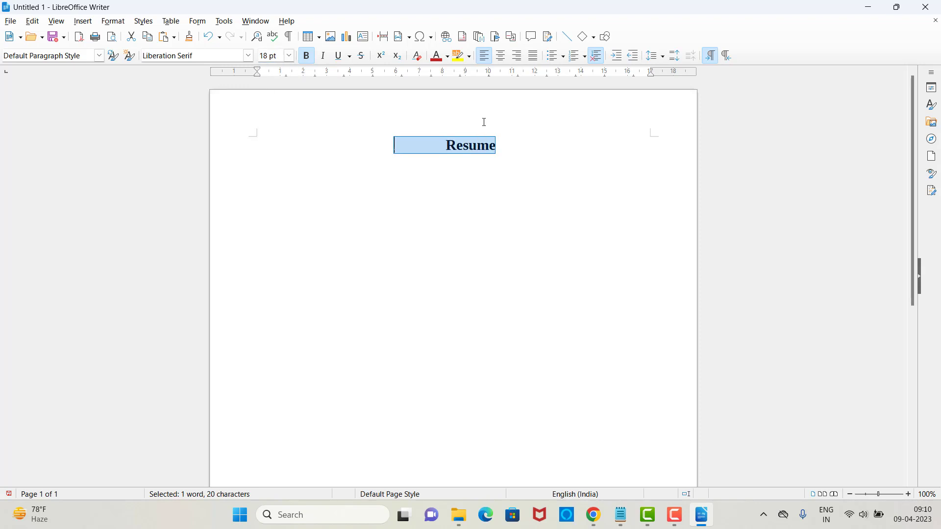
click(406, 142)
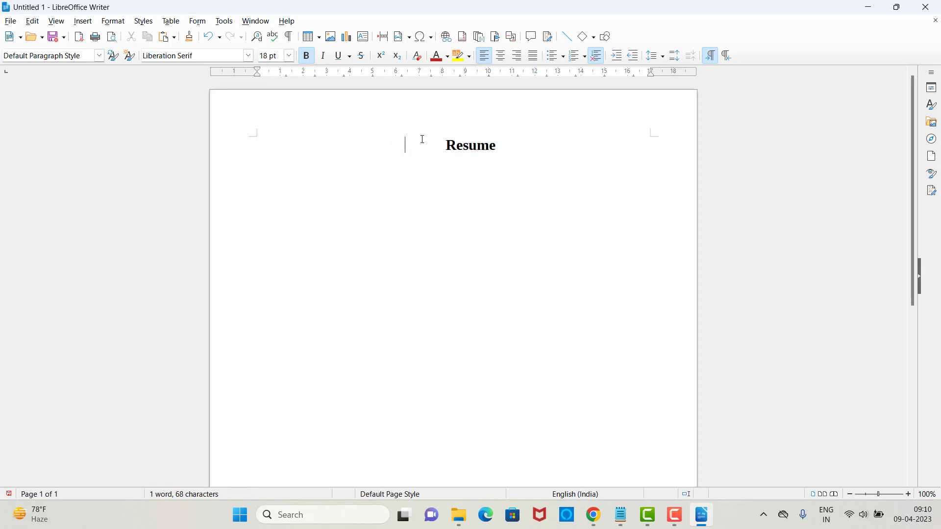
Add a "Name-" line below the heading, separated from it by a blank line
double_click(452, 141)
key(End)
key(Return)
text(Name-)
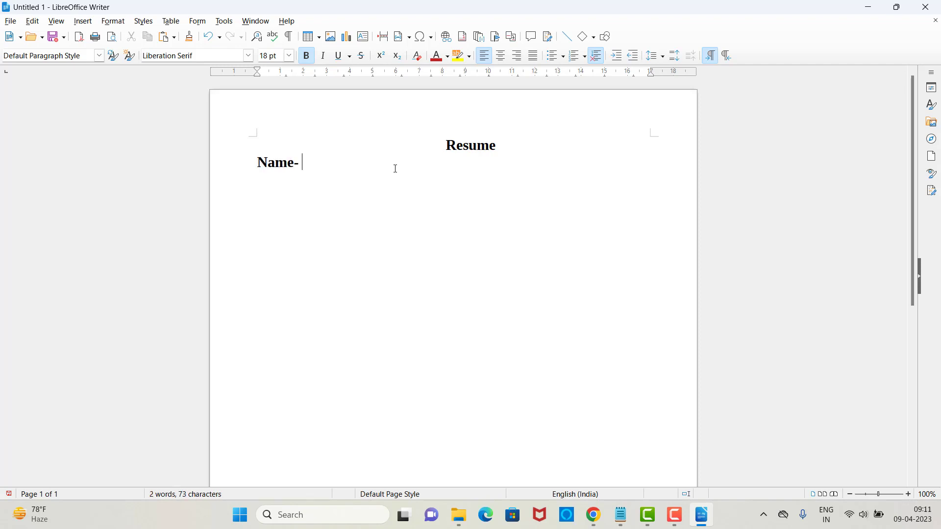
key(Return)
key(Up)
key(Return)
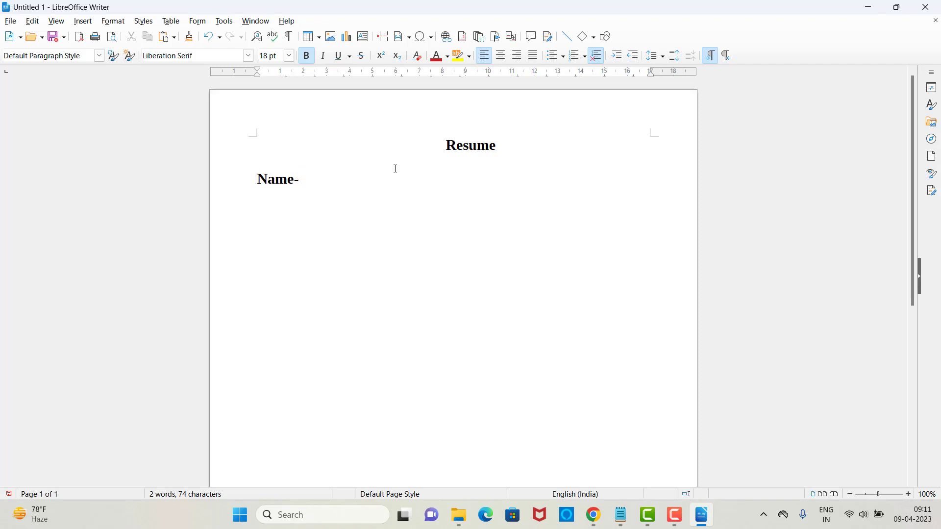
Add an "Address-" line with a capital A below the name line
text(address)
key(Return)
click(267, 194)
key(BackSpace)
text(A)
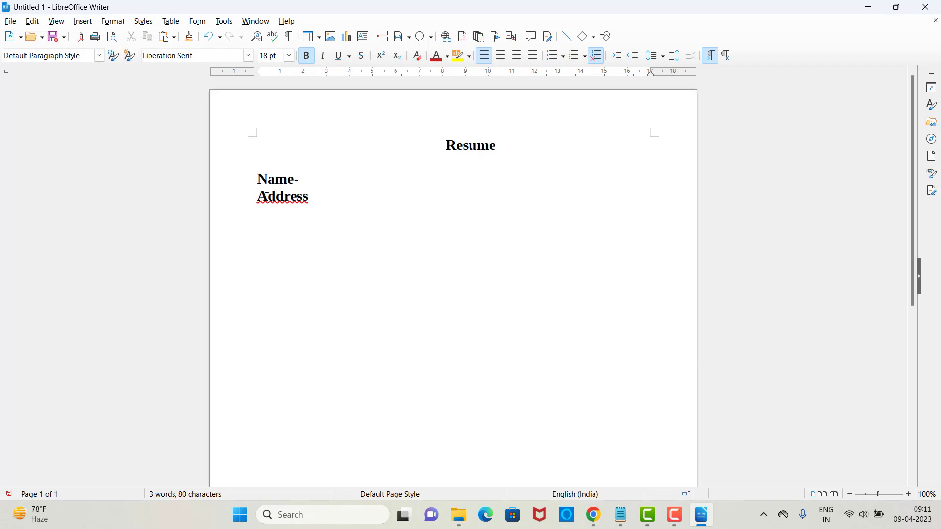
click(309, 197)
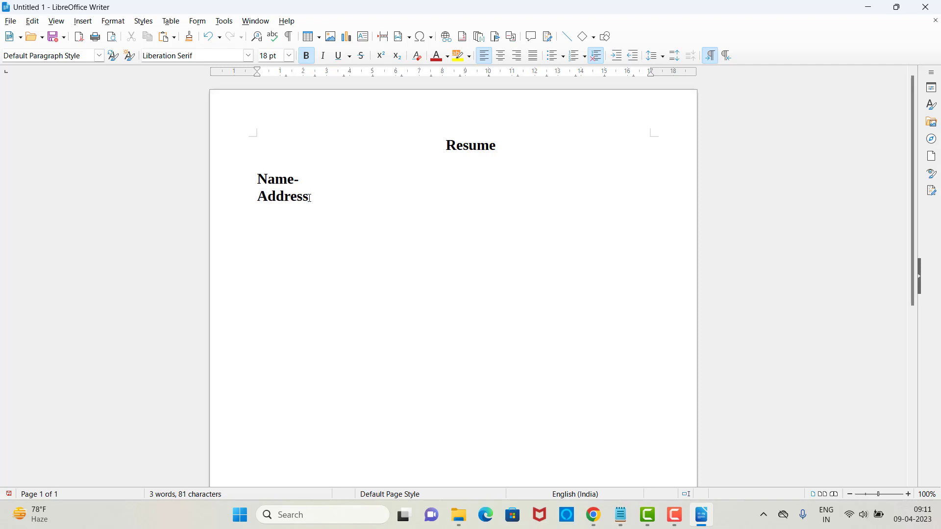
text(- )
Add a "Mobile no-" line with a capital M below the address line
text(mobile)
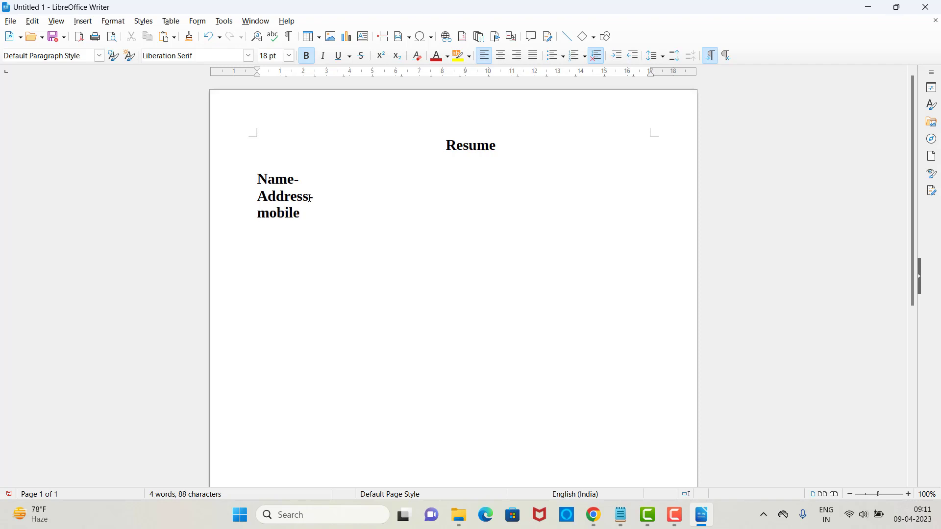
text(no.)
key(BackSpace)
key(BackSpace)
text(M)
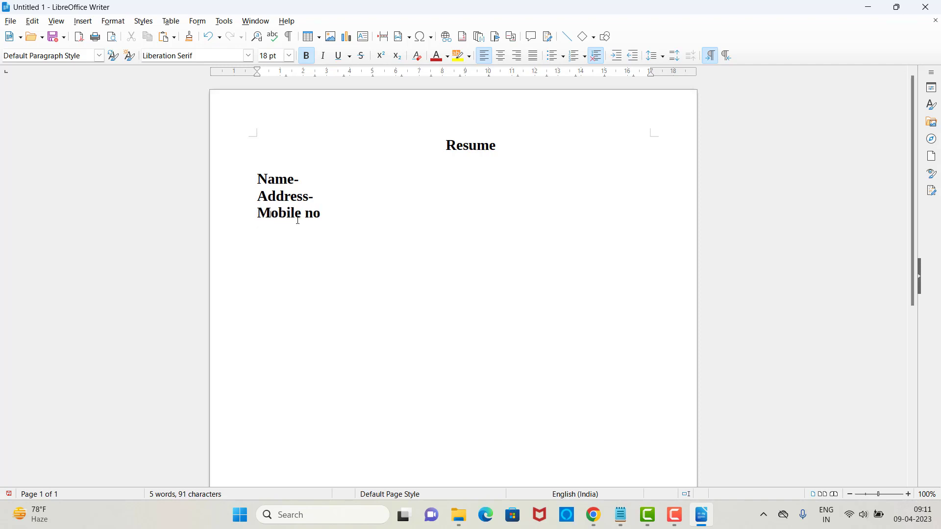
click(322, 216)
Add an "Email id-" line with a capital E below the mobile number line
key(Return)
text(email)
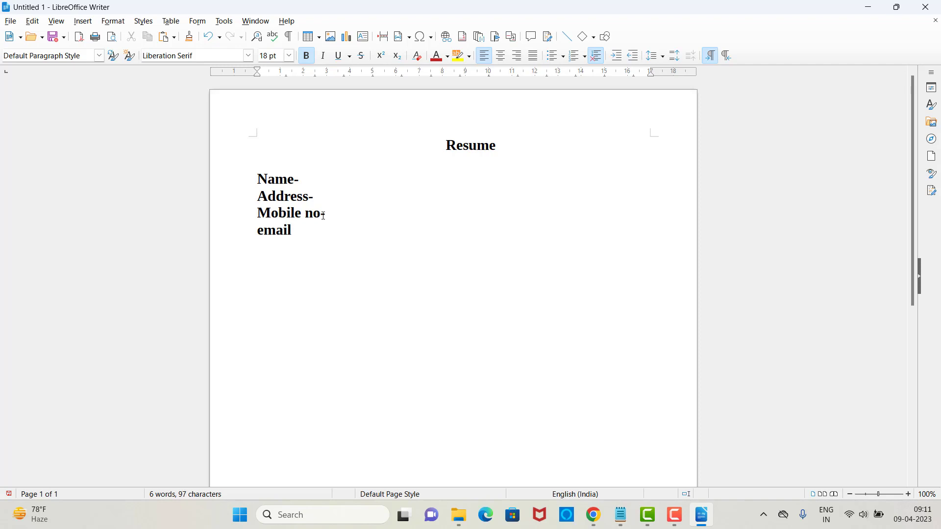
text( id-)
click(264, 231)
key(BackSpace)
text(E)
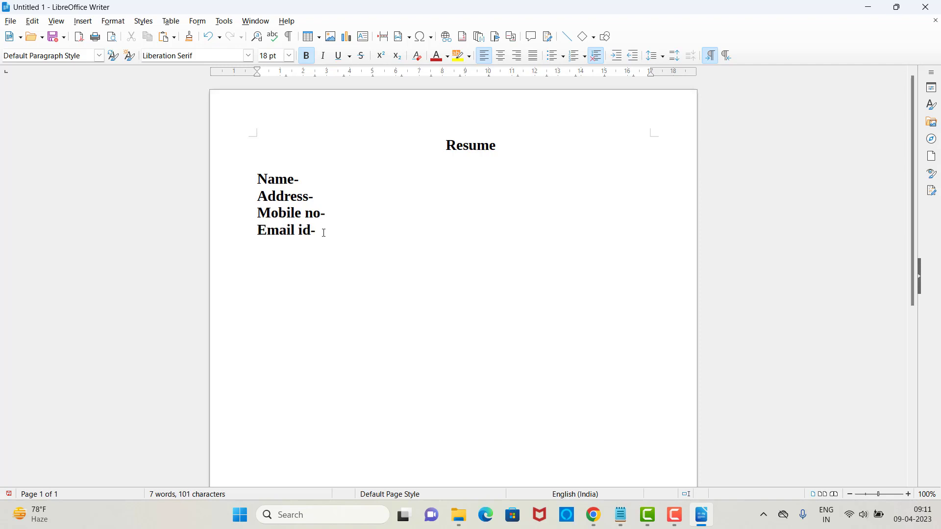
Leave a blank line after the email line and enter the section heading "Career objective"
click(323, 233)
key(Return)
key(Return)
text(Carer)
key(BackSpace)
text(er )
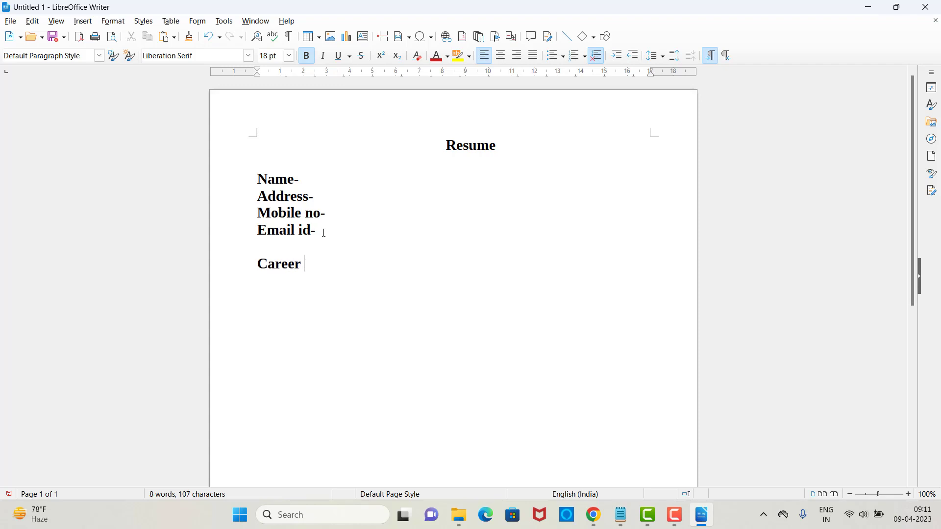
text(objective)
Rewrite the career objective heading in capitals as "CAREER OBJECTIVE"
key(BackSpace)
key(BackSpace)
key(BackSpace)
key(BackSpace)
key(BackSpace)
key(BackSpace)
key(BackSpace)
key(BackSpace)
key(BackSpace)
key(BackSpace)
key(BackSpace)
key(BackSpace)
key(BackSpace)
key(BackSpace)
key(BackSpace)
key(Caps_Lock)
text(AREER )
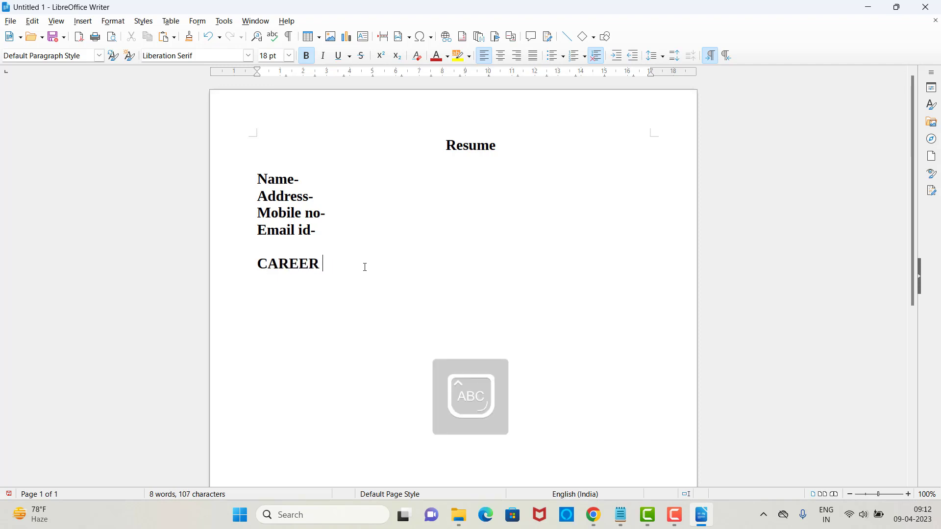
text(OBJECTI)
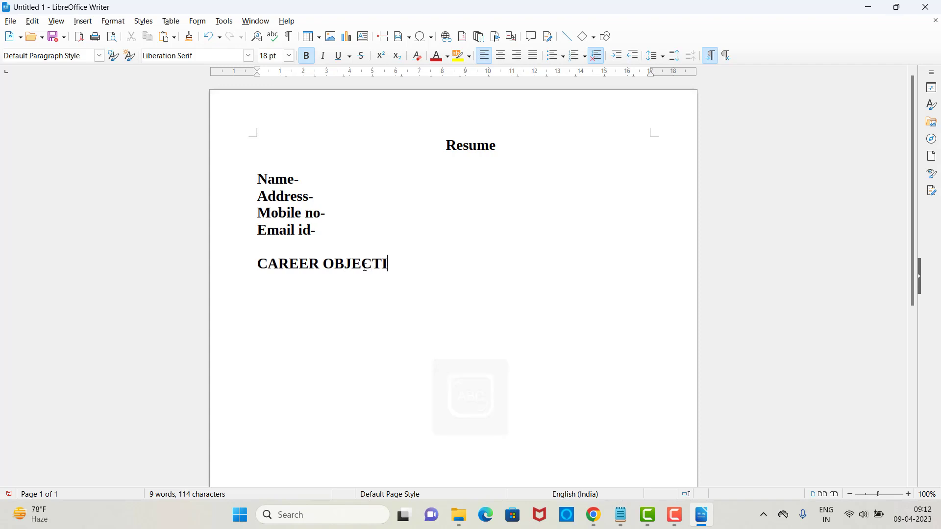
text(VE)
Underline the "CAREER OBJECTIVE" heading
drag(416, 263, 256, 265)
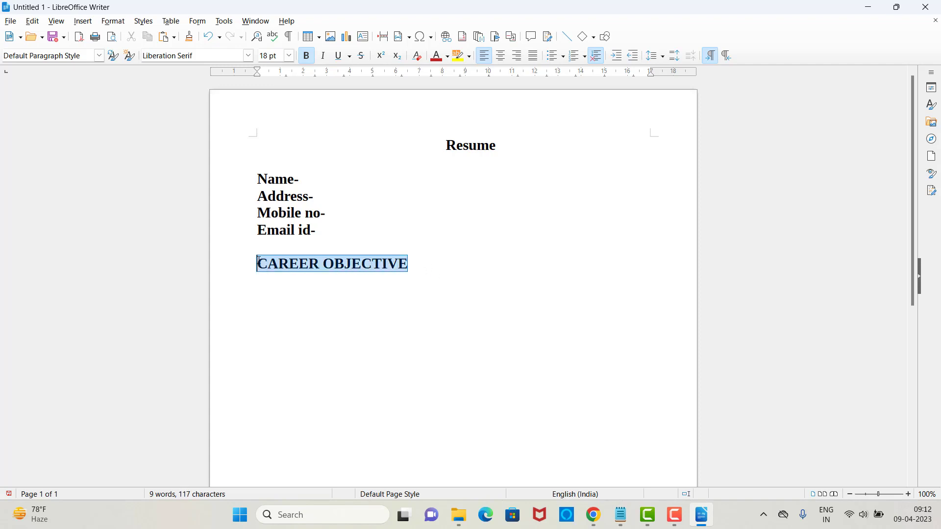
click(339, 56)
click(416, 263)
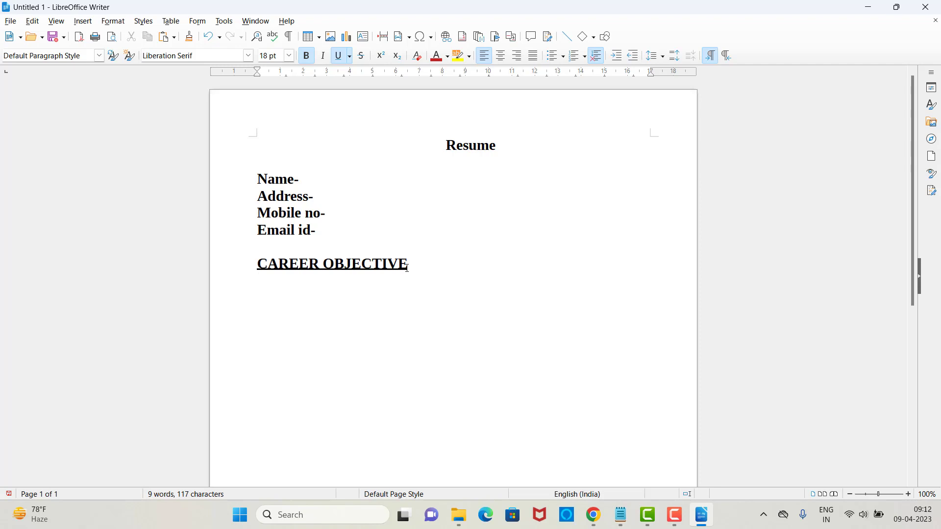
Add the underlined heading "ACADEMIC QUALIFICATION" below the career objective, leaving a blank line between them
key(BackSpace)
text(aCA)
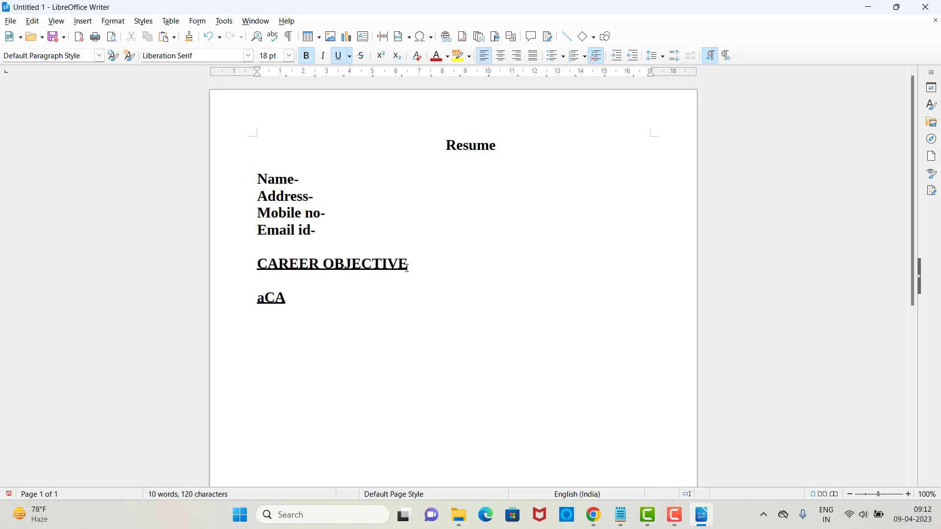
key(BackSpace)
key(BackSpace)
key(BackSpace)
text(ACADEMI)
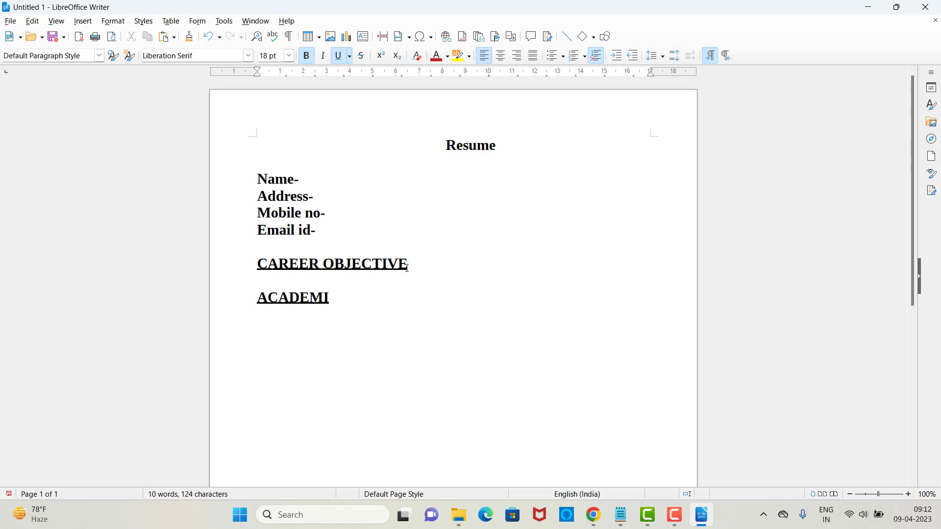
text(C QUALIFIV)
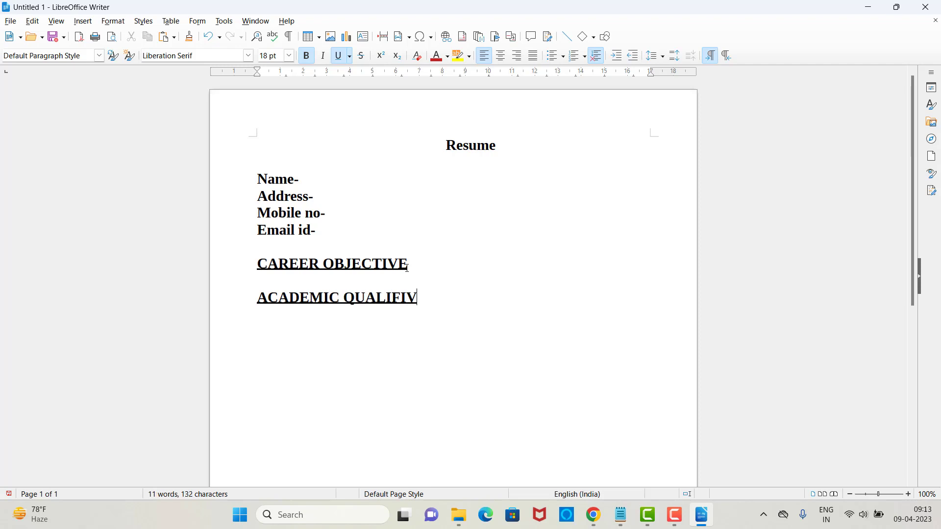
key(BackSpace)
text(CATION)
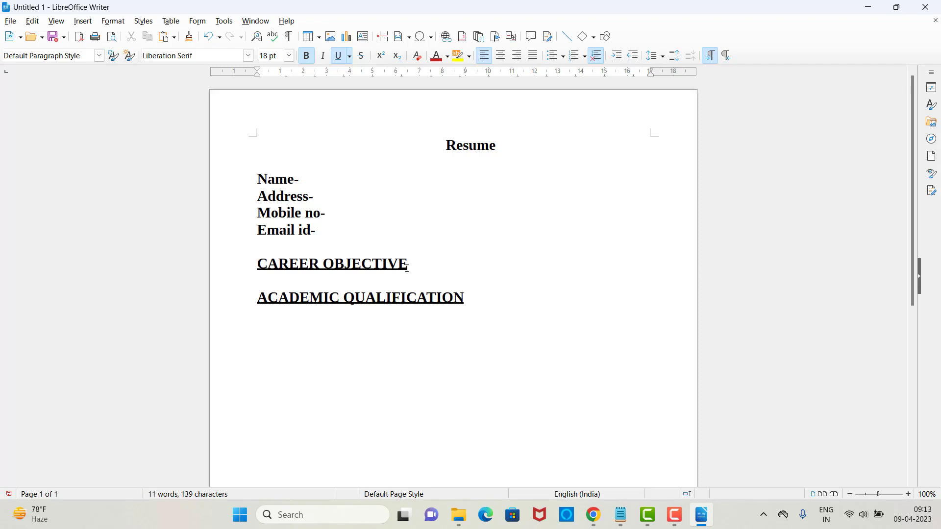
Insert a table with four columns and four rows below the "ACADEMIC QUALIFICATION" heading
click(81, 26)
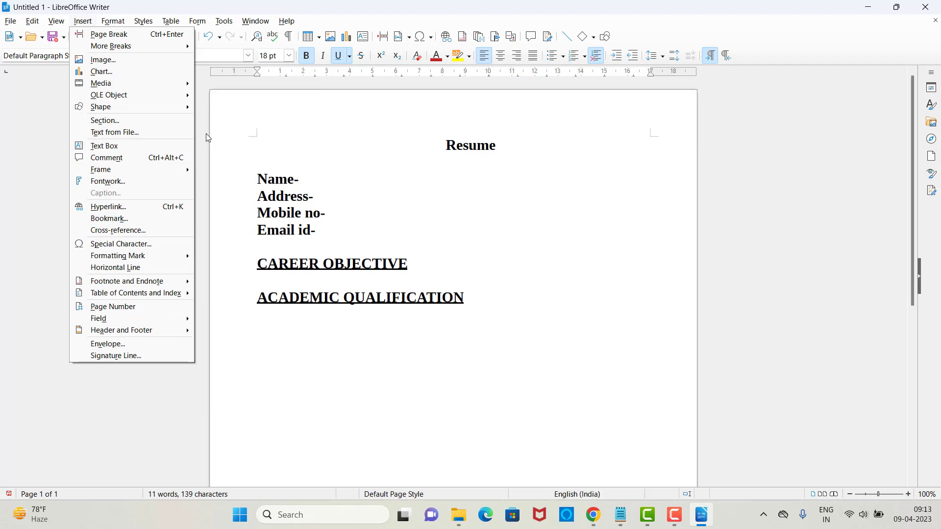
click(201, 163)
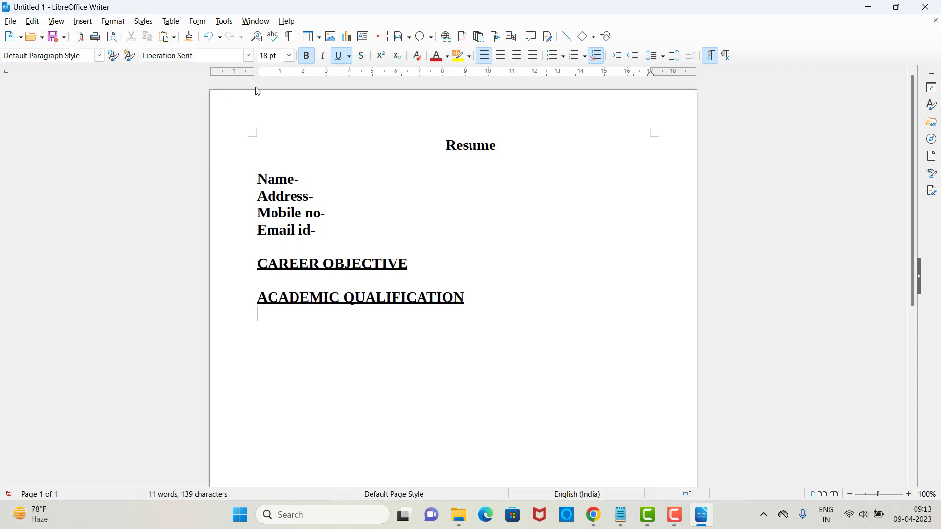
click(314, 40)
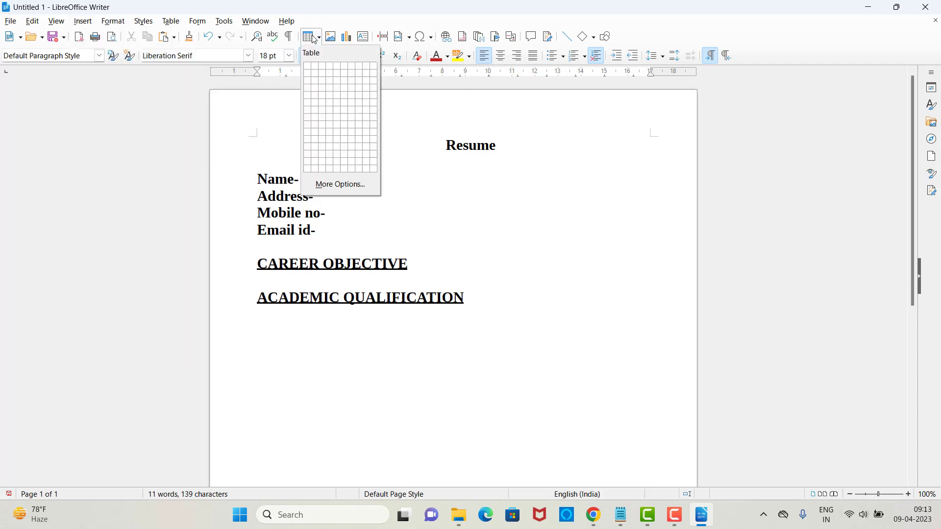
click(331, 89)
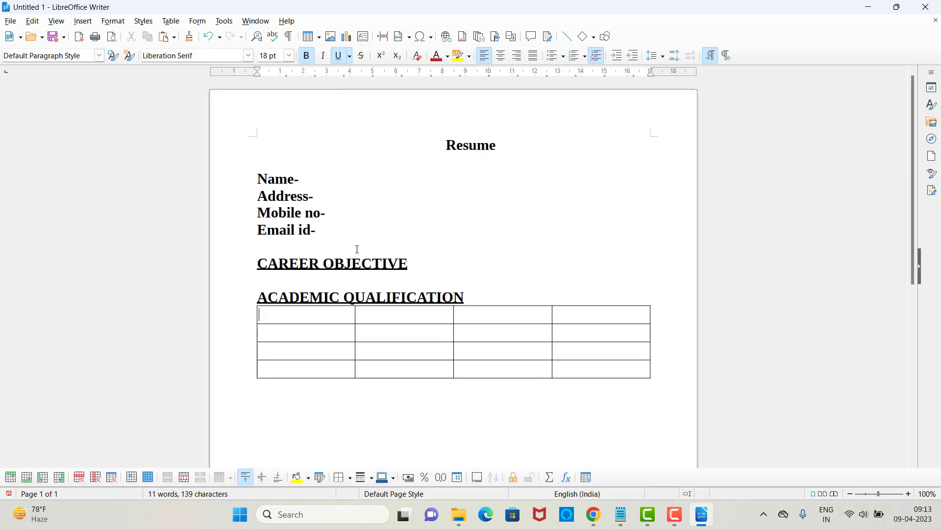
Enter "DEGREE" and "BOARD/UNIVERSITY" as the first two column headings of the academic qualification table
text(DEGREE)
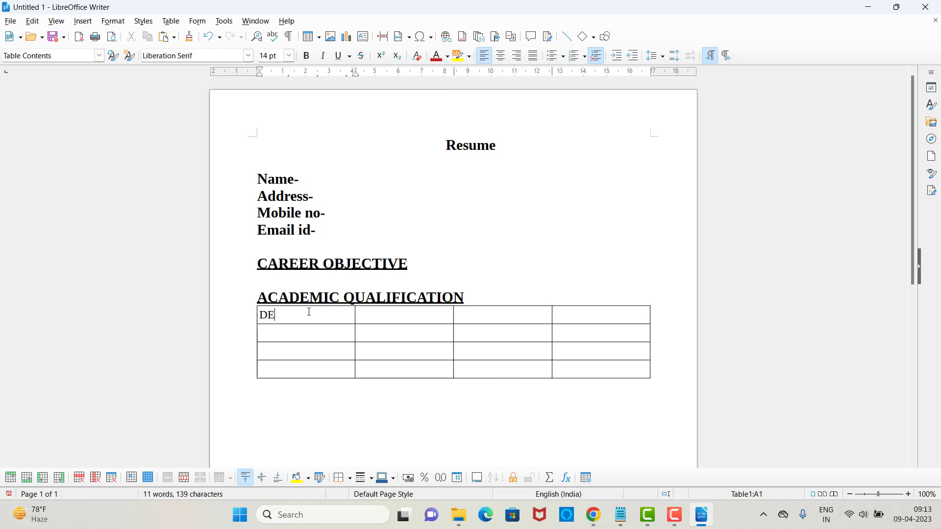
click(370, 315)
text(BO)
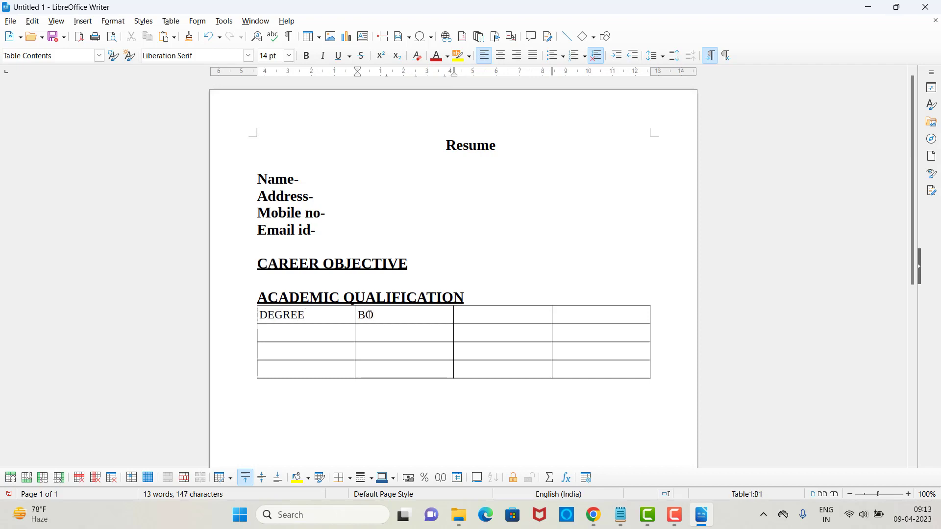
text(S)
key(BackSpace)
text(ARD/UN)
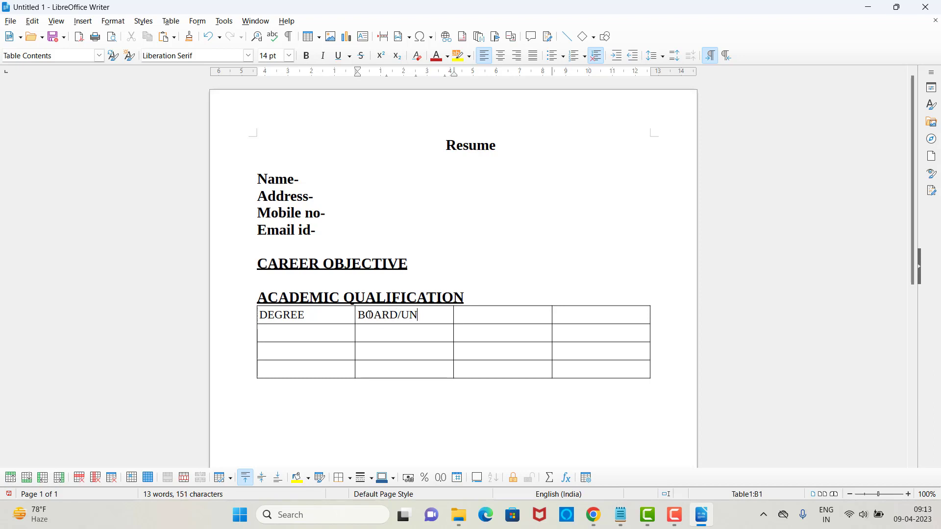
text(IVERSITY)
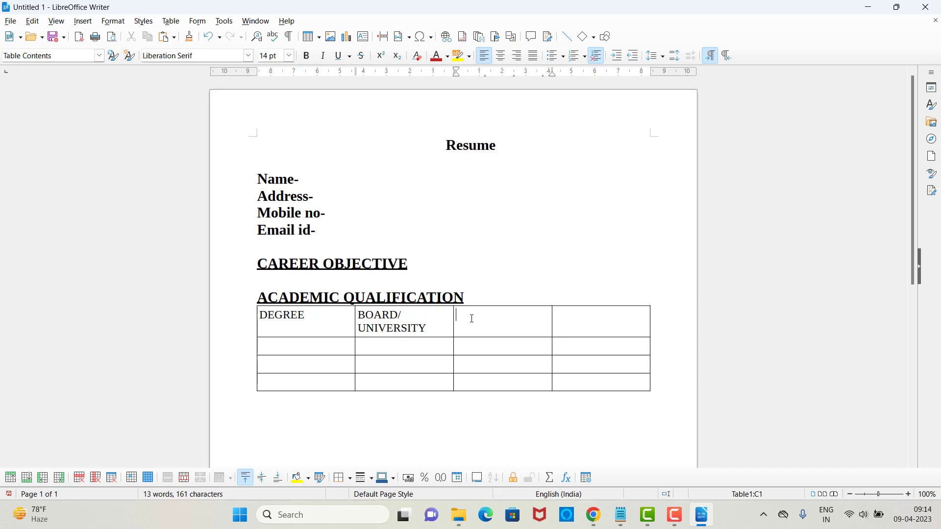
Enter "PERCENTAGE/CGPA" and "YEAR OF PASSING" as the third and fourth column headings of the academic qualification table
text(PERCENTAGE/CG)
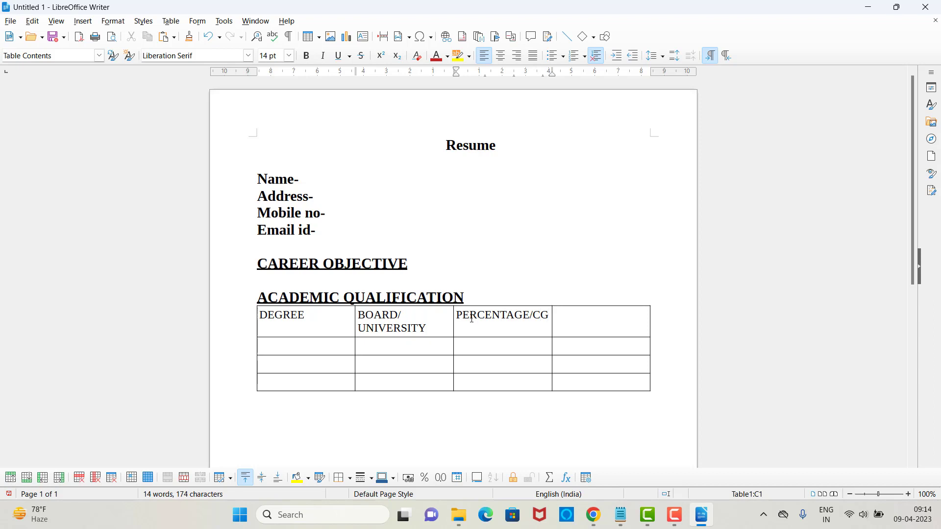
text(PA)
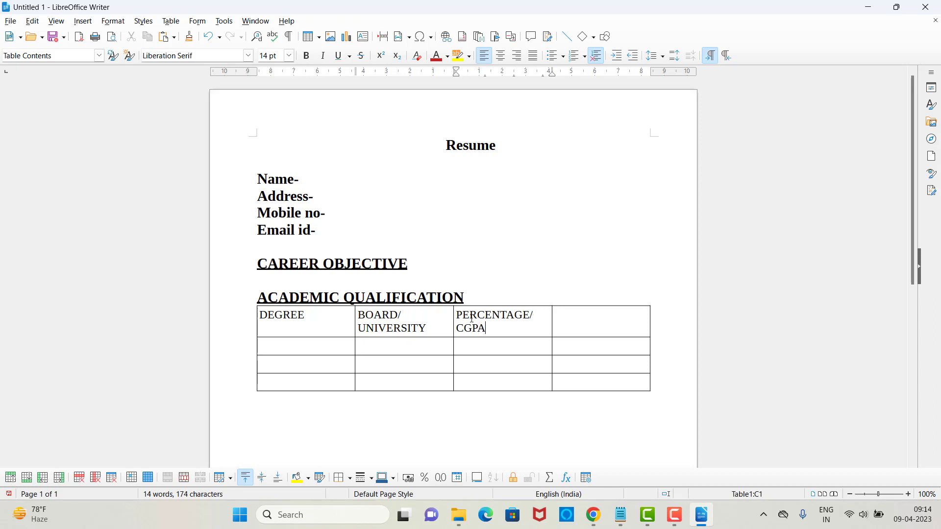
click(568, 321)
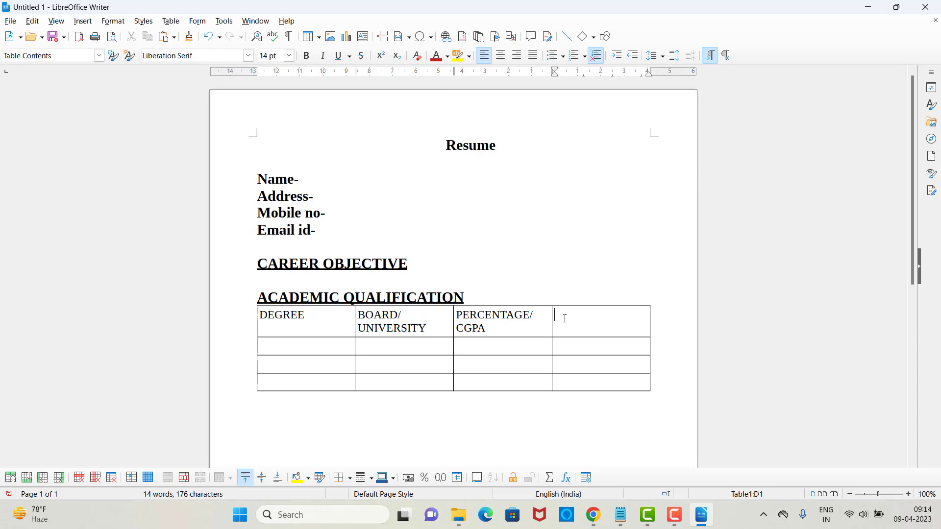
text(YEAR OF PASSIN)
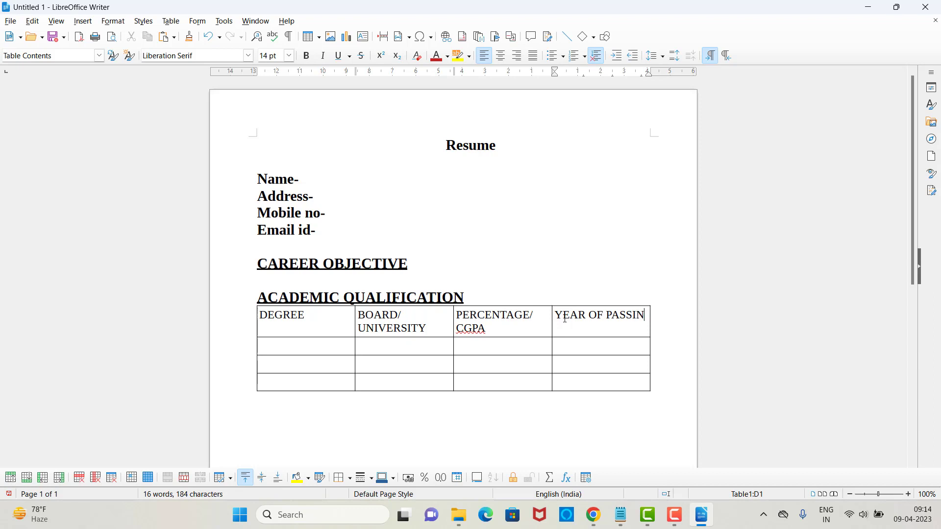
text(G)
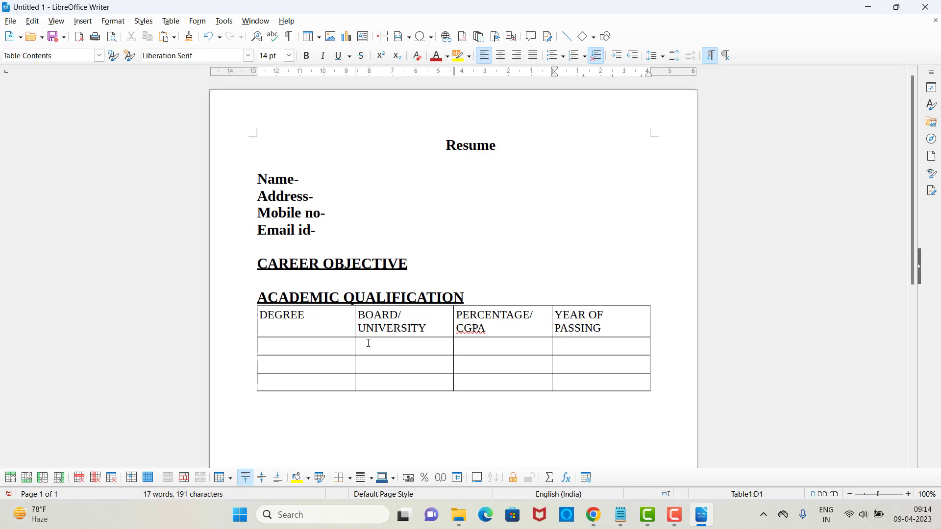
Make the header row of the academic qualification table bold
click(309, 345)
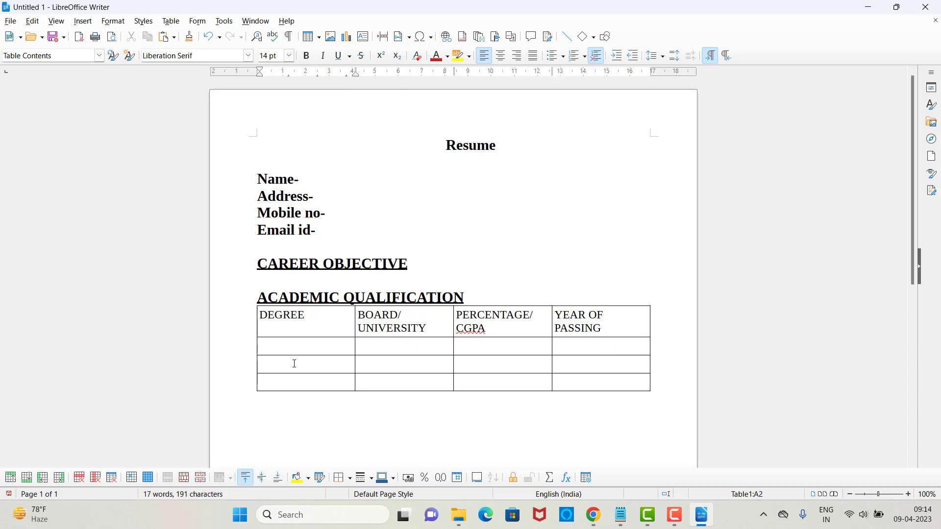
drag(293, 363, 291, 401)
click(292, 422)
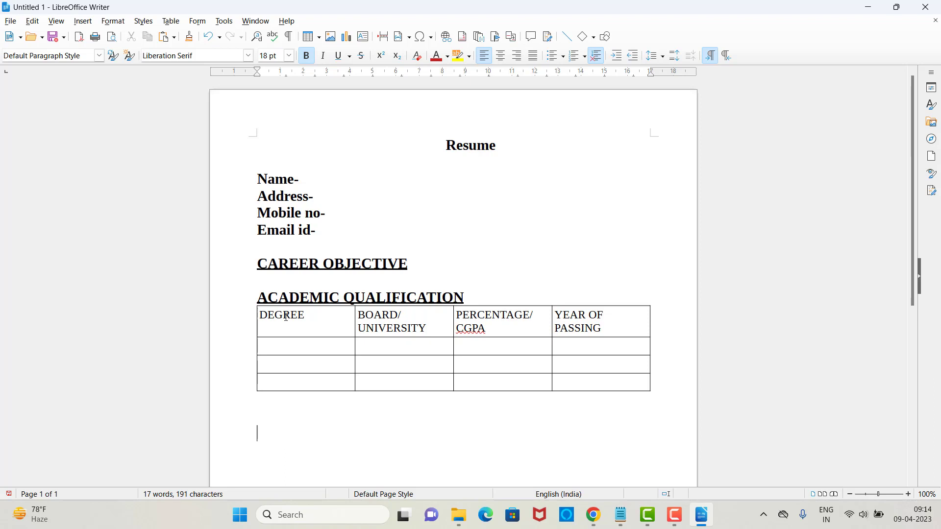
drag(261, 314, 655, 320)
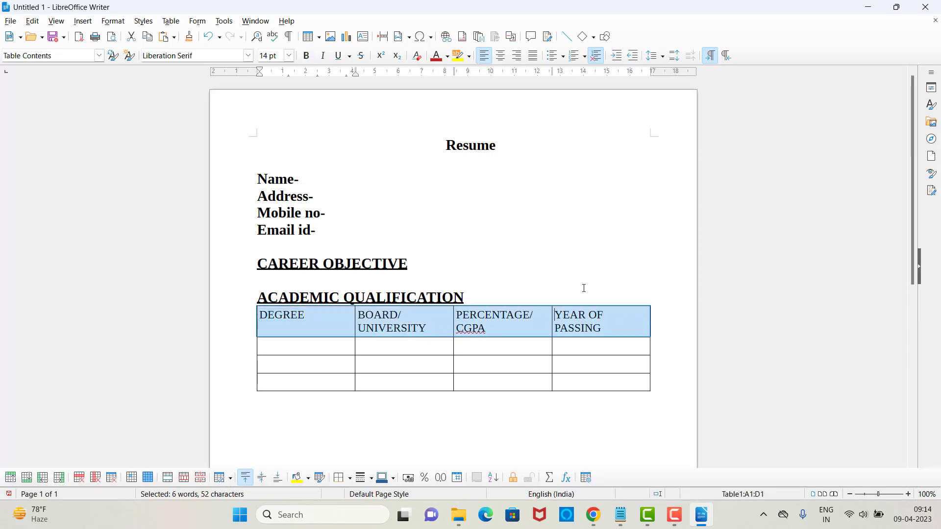
click(307, 56)
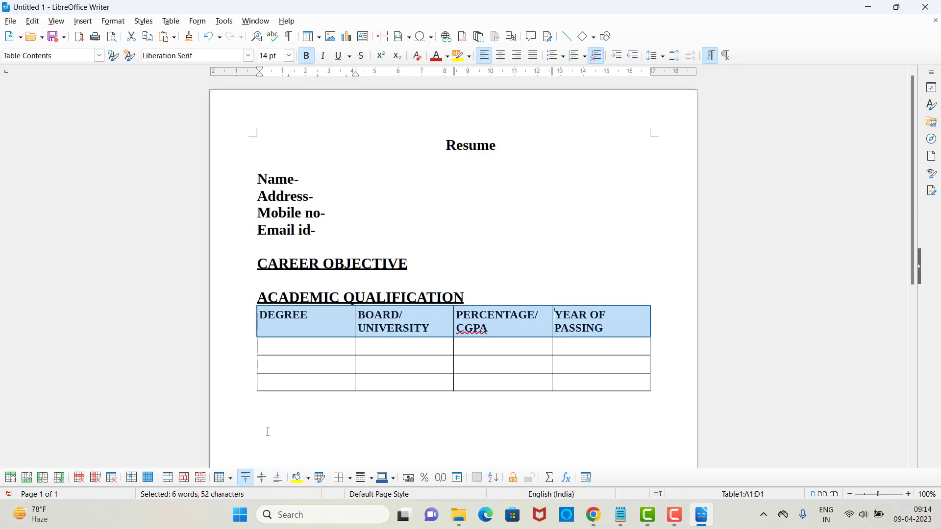
Add the underlined heading "EXPERIENCE" below the academic qualification table, leaving a blank line between them
click(265, 411)
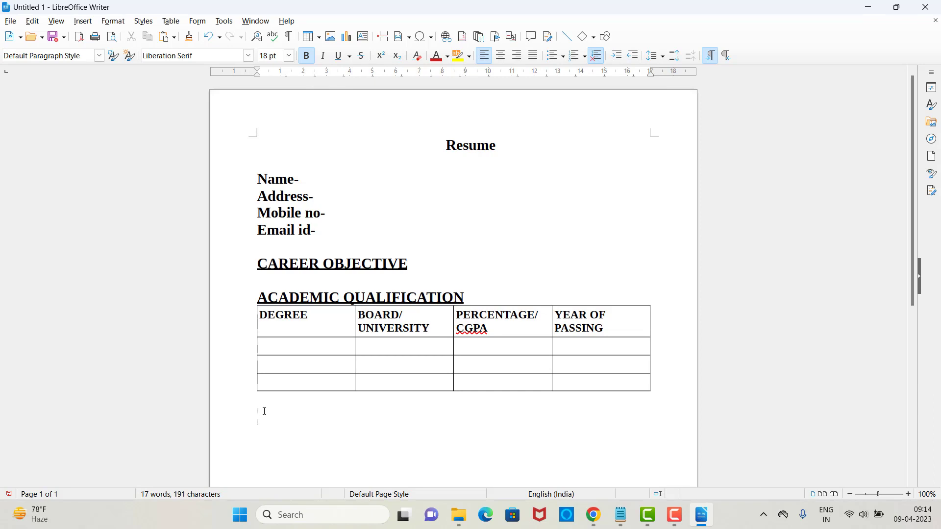
text(EXPERIENCE)
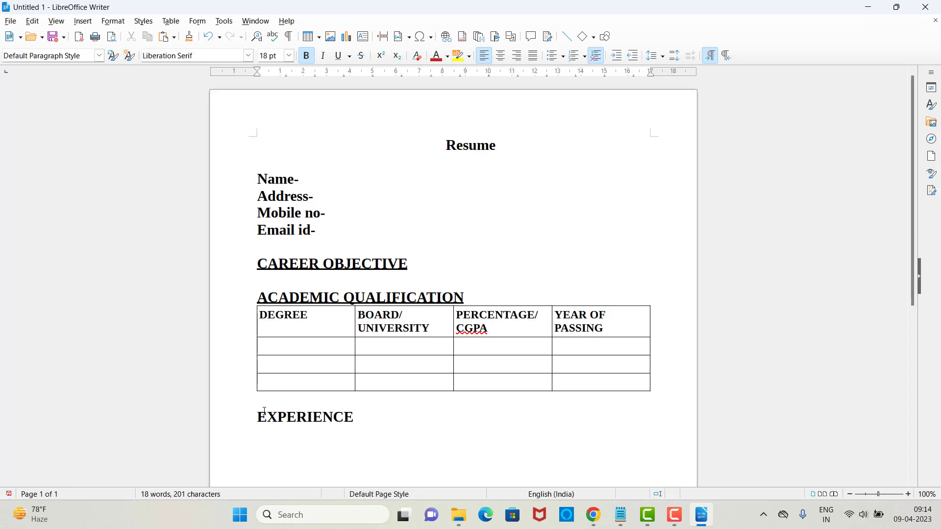
drag(260, 414, 414, 425)
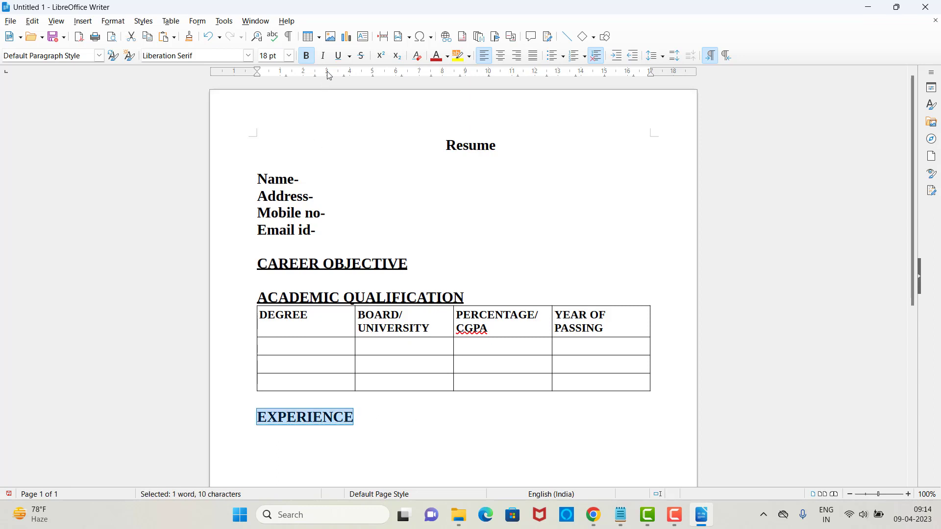
click(338, 56)
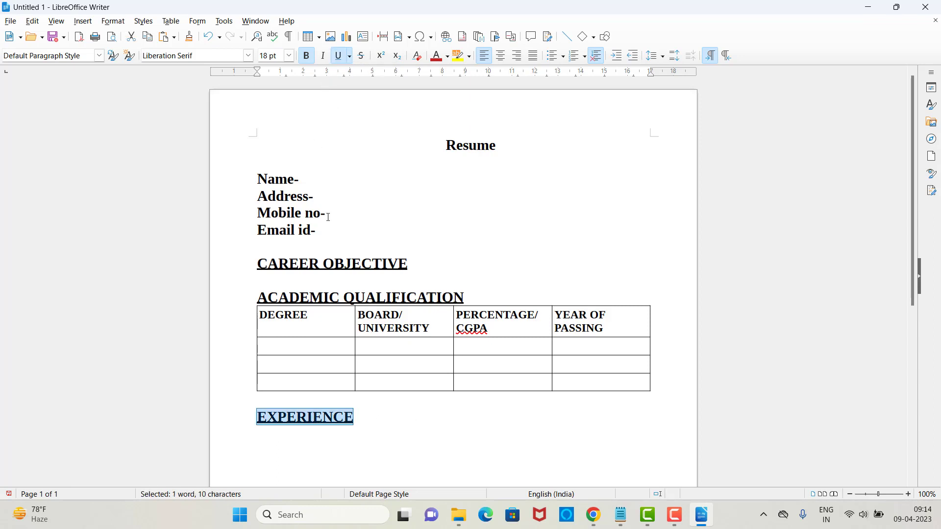
click(367, 431)
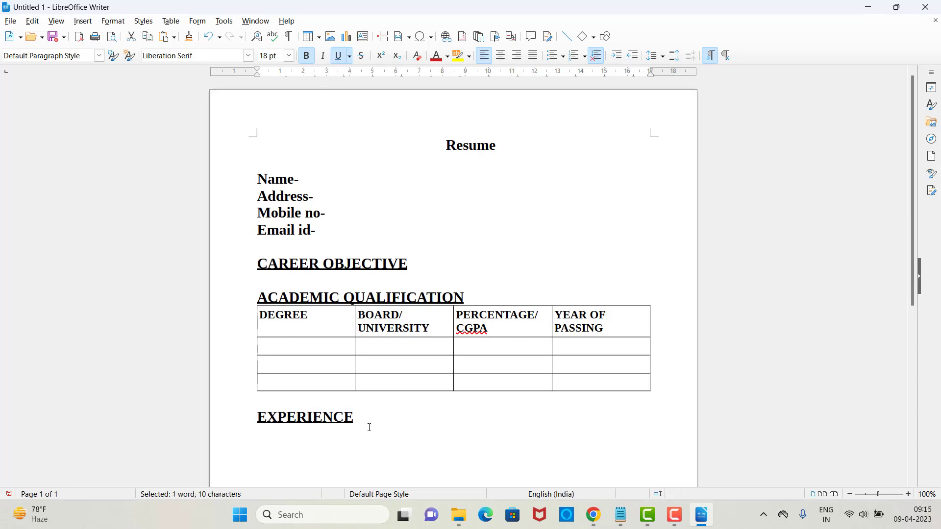
Insert a table with four columns and three rows below the "EXPERIENCE" heading
click(311, 36)
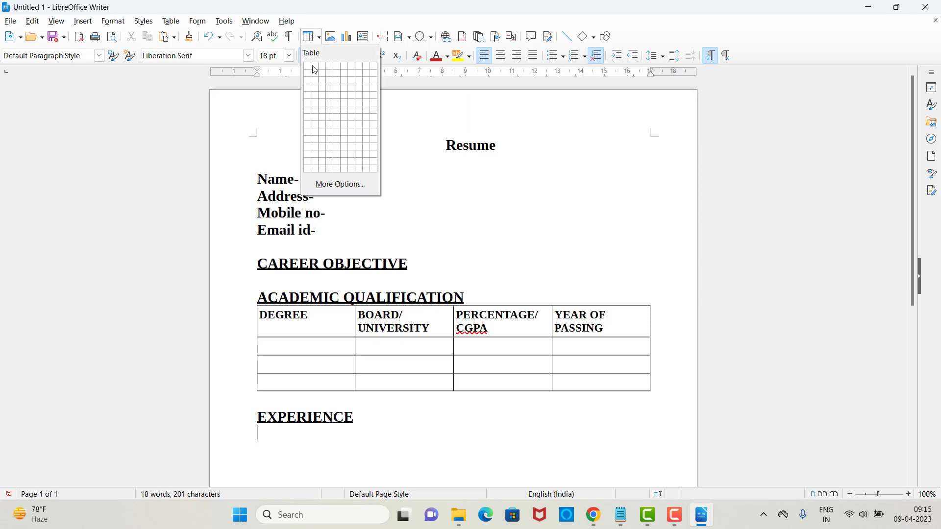
click(331, 85)
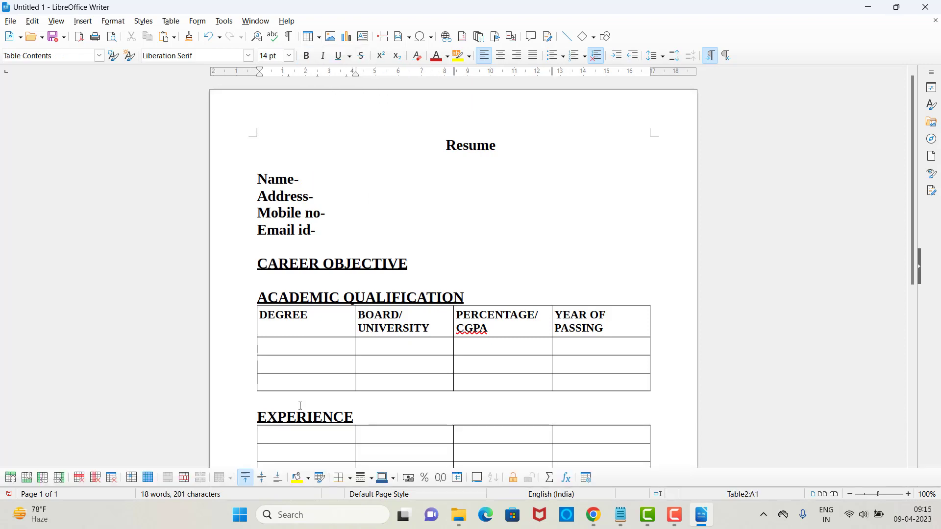
drag(915, 256, 910, 319)
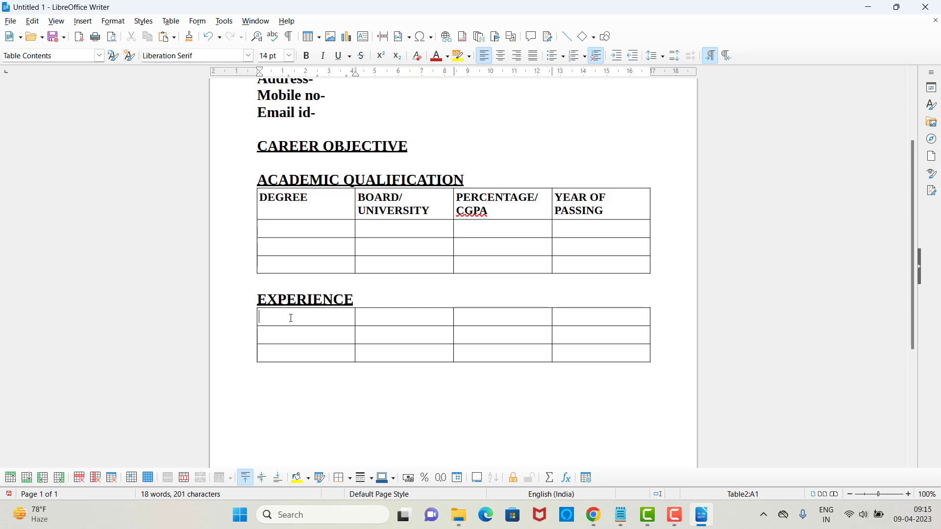
Enter "COMPANY NAME" and "DESINGNAGTION" as the first two column headings of the experience table
text(COMPANY NAME)
click(373, 320)
text(DESING)
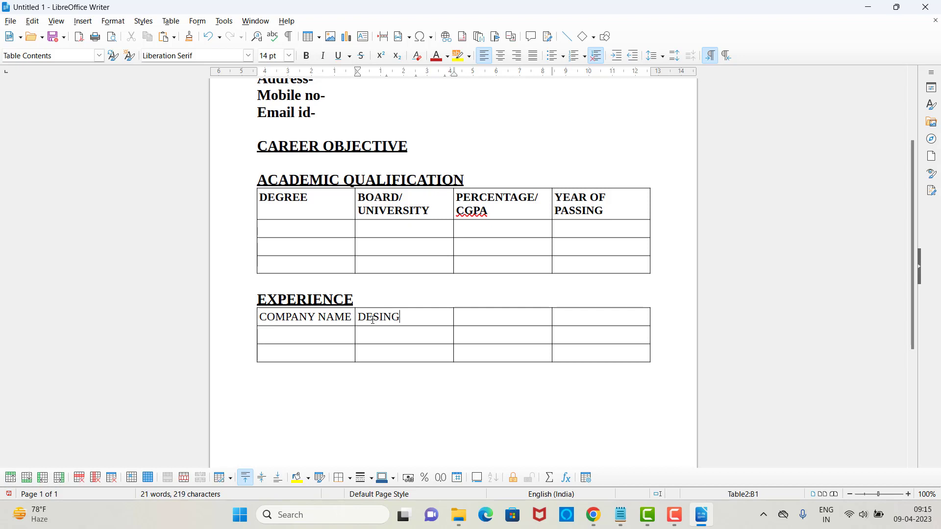
text(NAGTION)
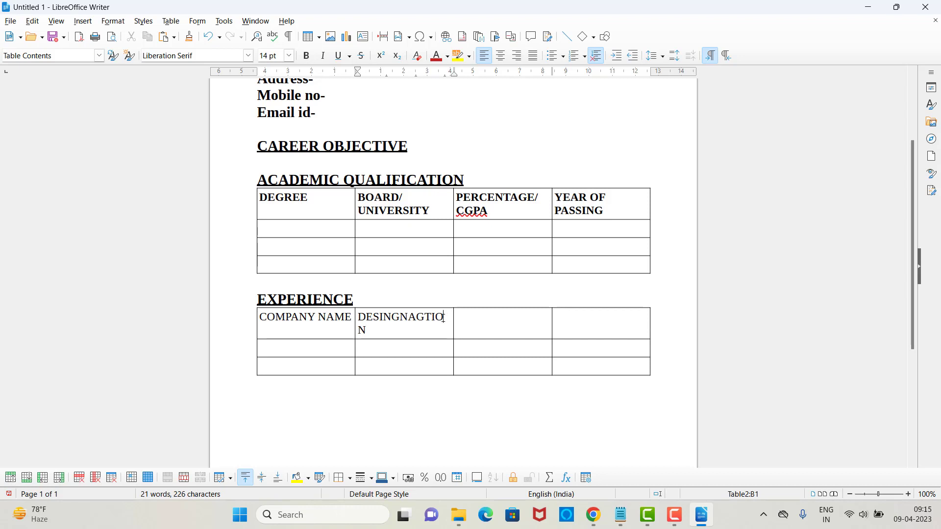
drag(654, 348, 416, 337)
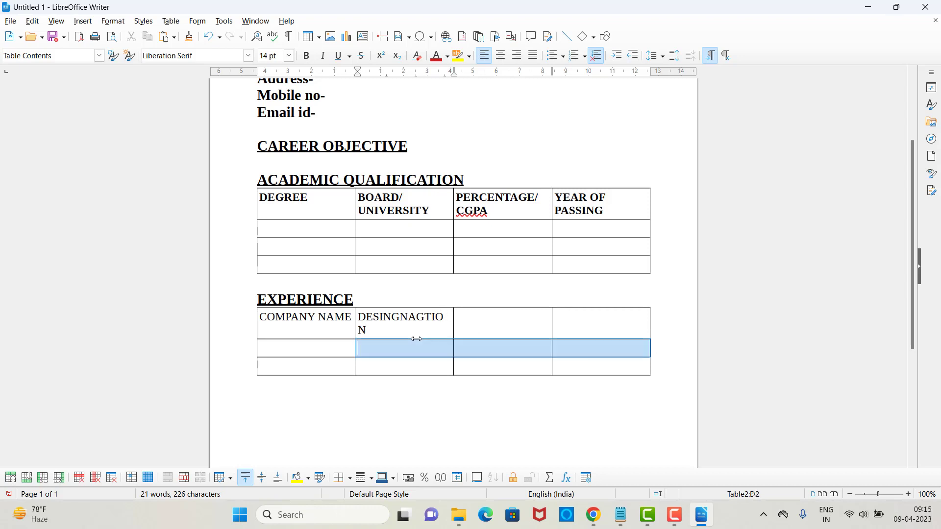
Enter "DURATION WORK" and "YEAR OF JOINING" as the third and fourth column headings of the experience table
click(461, 319)
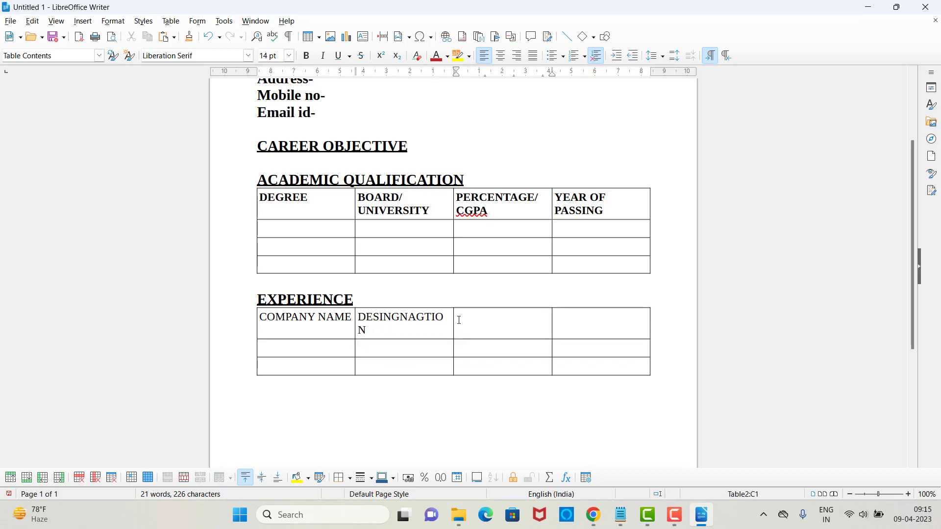
text(DURAT)
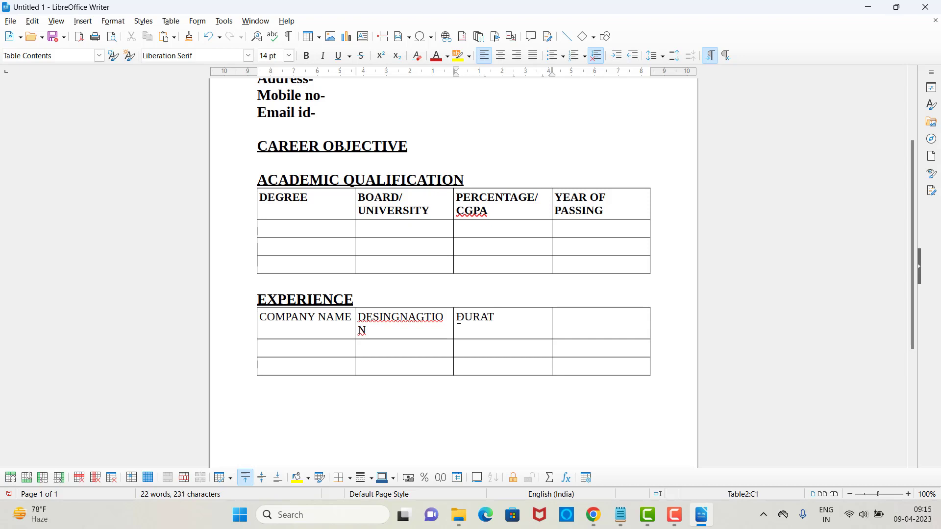
text(ION WORK)
click(568, 325)
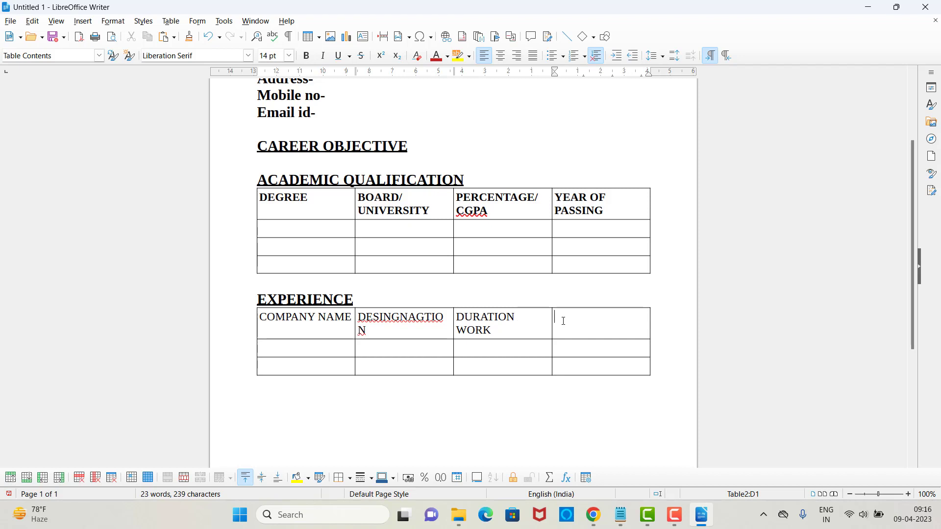
text(YEAR OF JOINING)
Add the underlined heading "TECHNICAL SKILLS" below the experience table
click(296, 401)
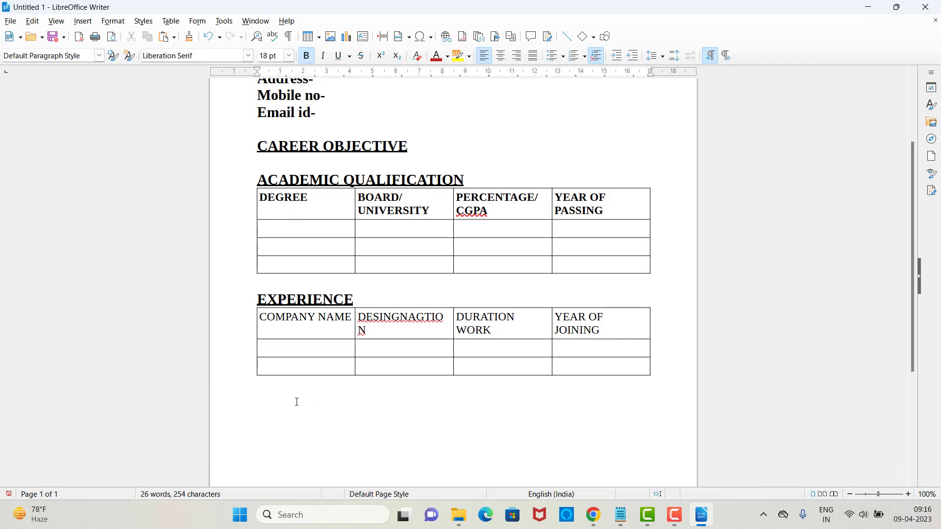
text(TECHNICAL SKILLS)
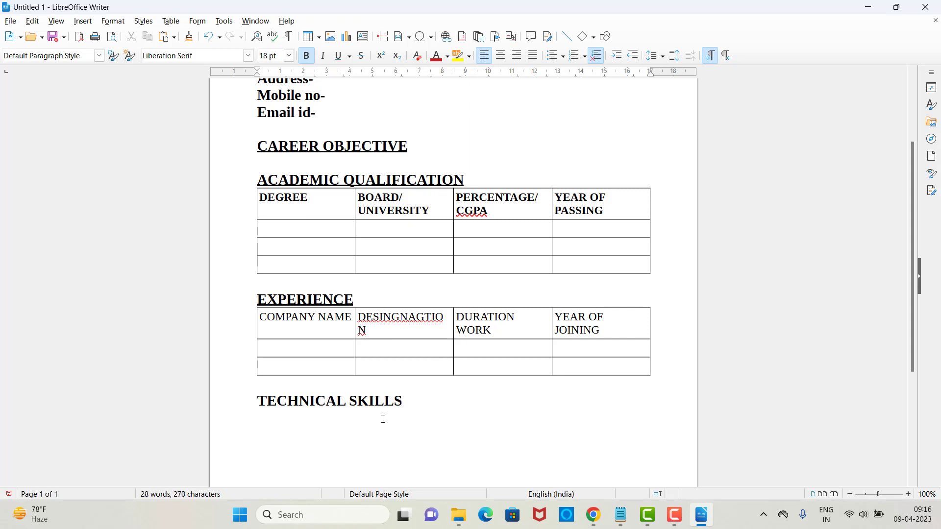
drag(402, 400, 237, 401)
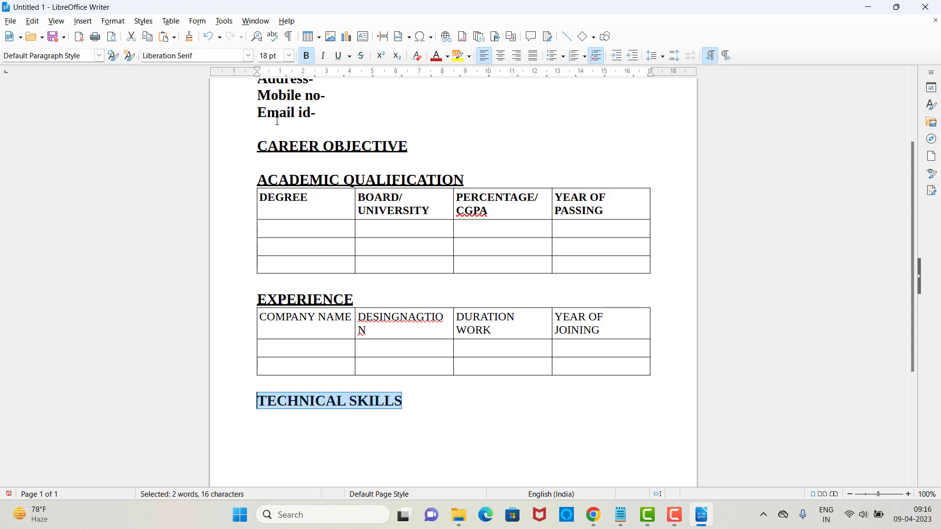
click(337, 56)
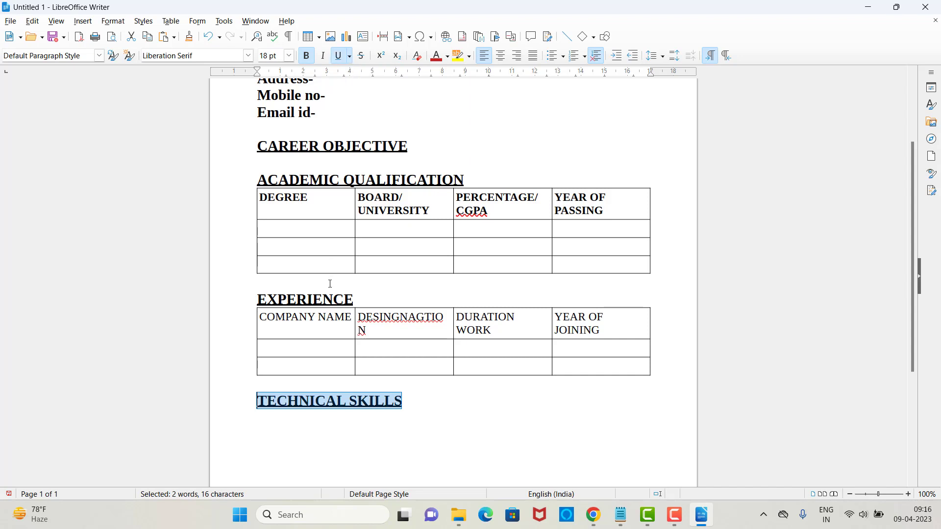
Add the underlined heading "ACHIEVEMENTS" below "TECHNICAL SKILLS", leaving blank lines between the two headings
click(410, 400)
key(Return)
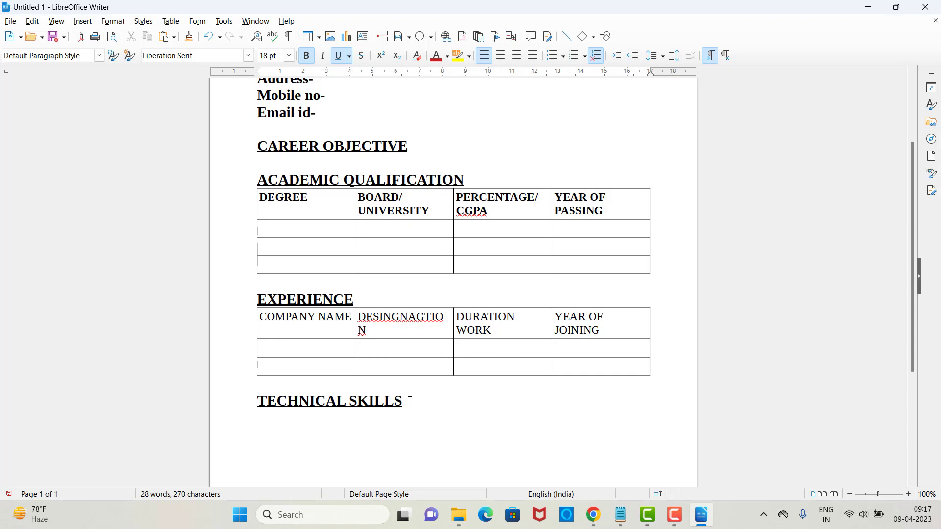
key(Return)
text(ACHIEVE)
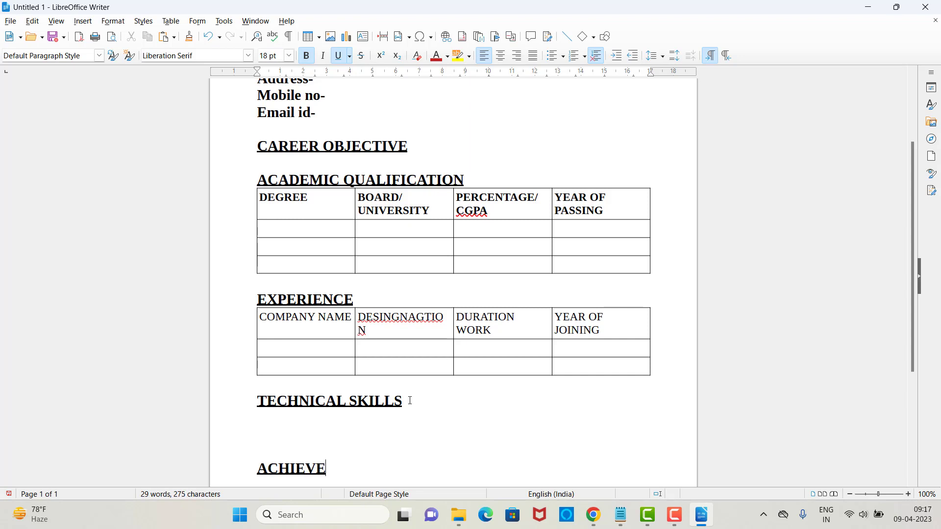
text(MENTS)
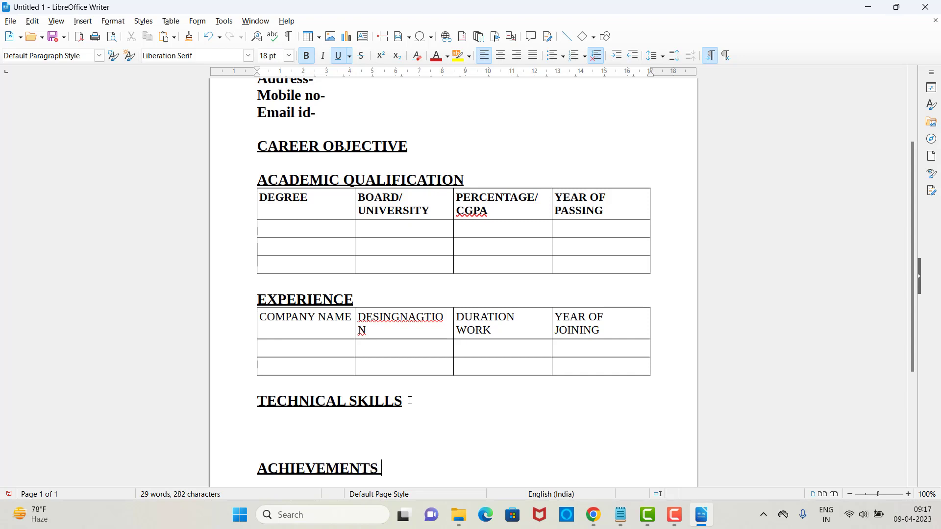
Add the underlined heading "DECLARATION" below "ACHIEVEMENTS", leaving blank lines between them
key(Return)
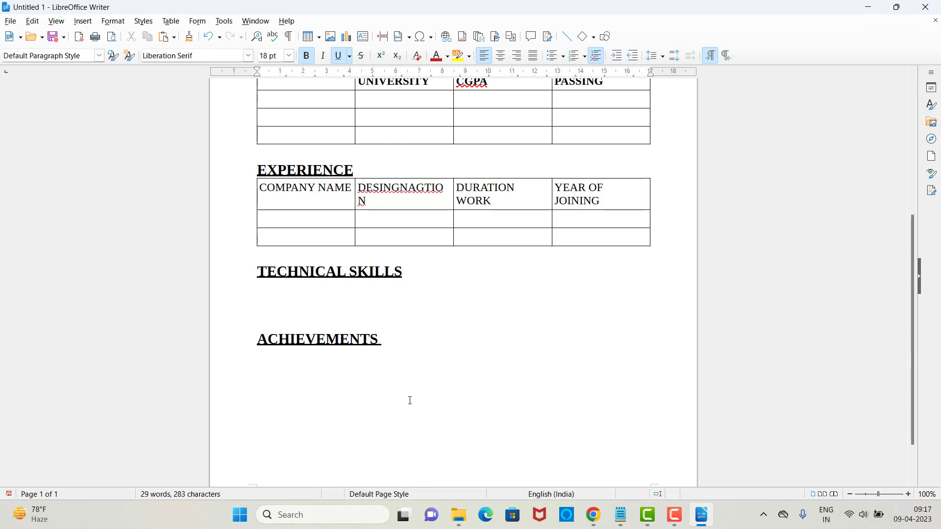
key(Return)
key(Return)
text(DECLAR)
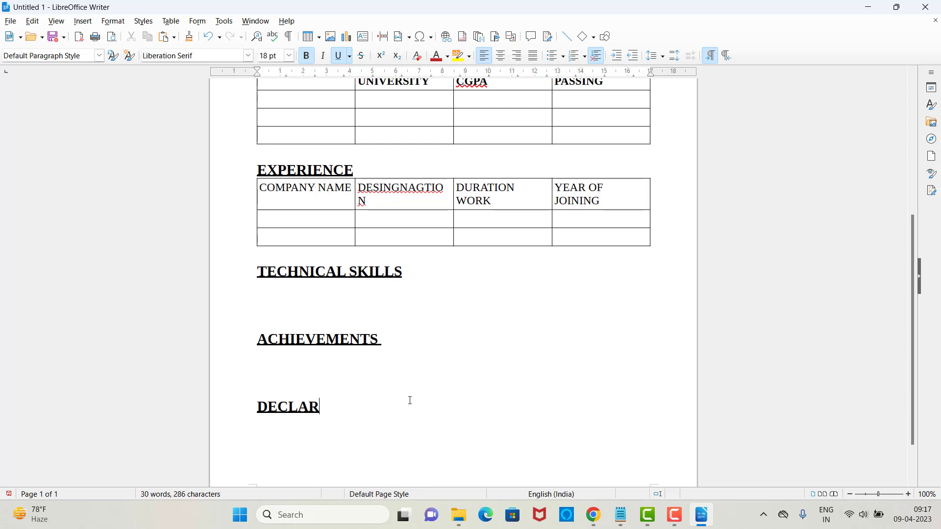
text(ATION)
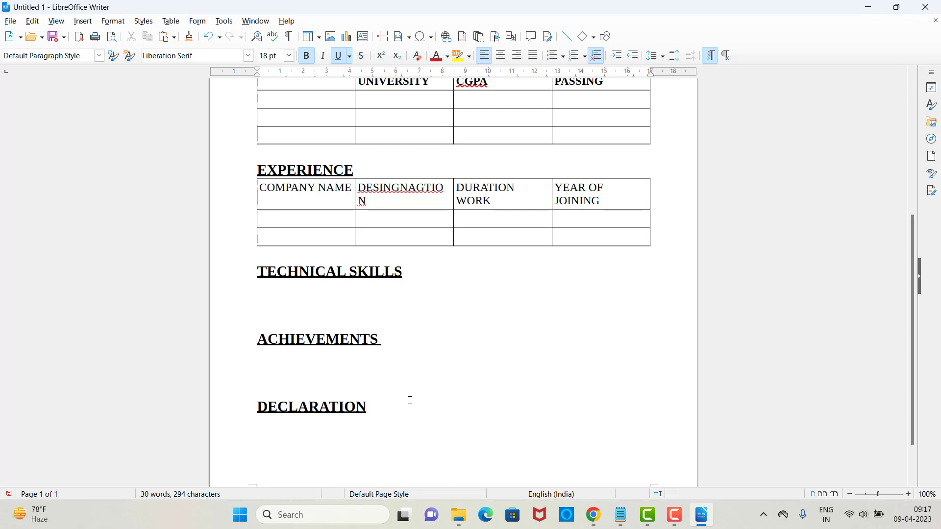
Enter the placeholder "XYZ" in regular, non-bold text after "Name-" in the contact details
key(Up)
key(Up)
key(Up)
key(Up)
key(Up)
key(Up)
key(Up)
key(Up)
key(Up)
key(Up)
key(Up)
key(Up)
key(Up)
key(Up)
key(Up)
key(Up)
key(Up)
key(Up)
key(Up)
key(Up)
key(Up)
key(Up)
key(Up)
key(Up)
key(Up)
key(Up)
key(Up)
key(Up)
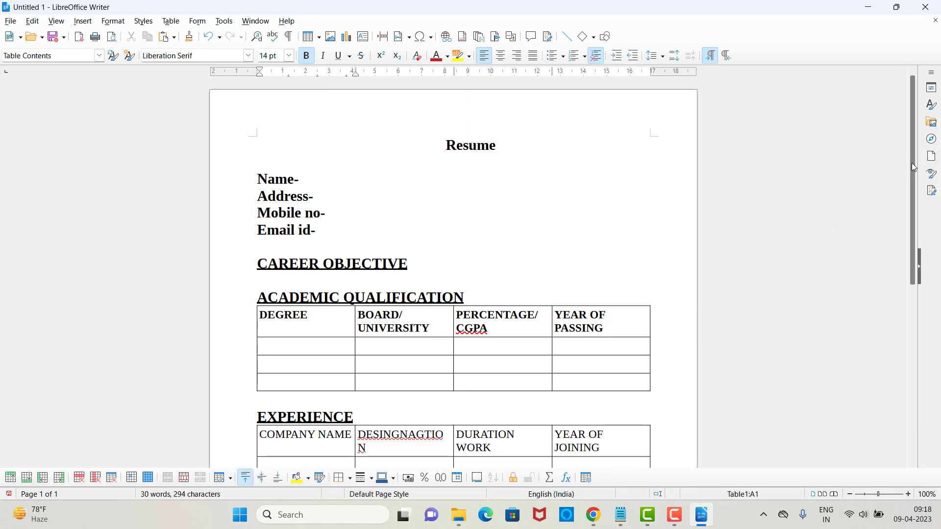
drag(257, 178, 322, 233)
click(331, 198)
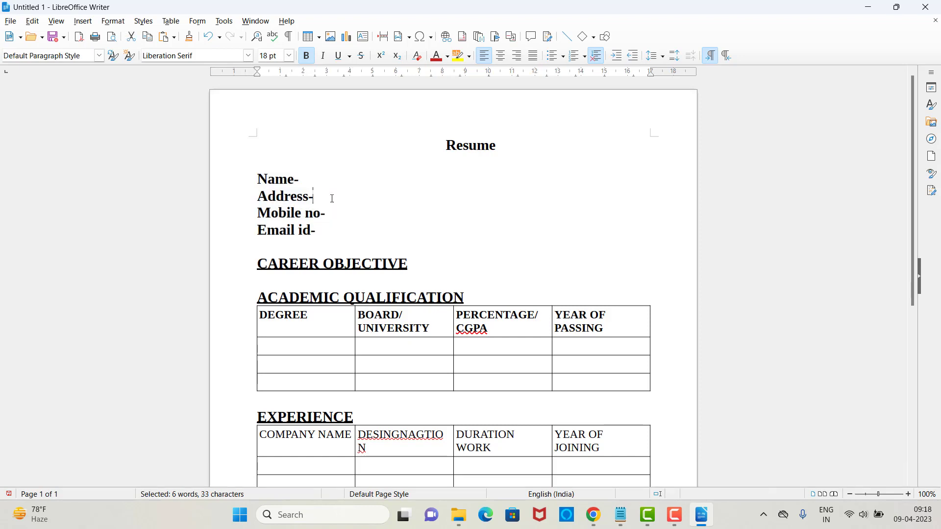
click(314, 177)
text(XYZ)
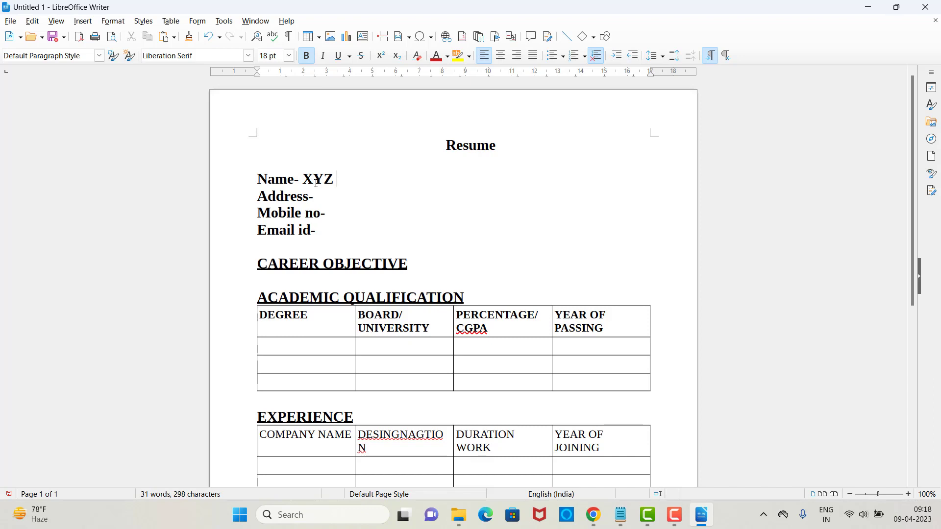
key(BackSpace)
key(BackSpace)
key(BackSpace)
key(BackSpace)
key(Caps_Lock)
key(Caps_Lock)
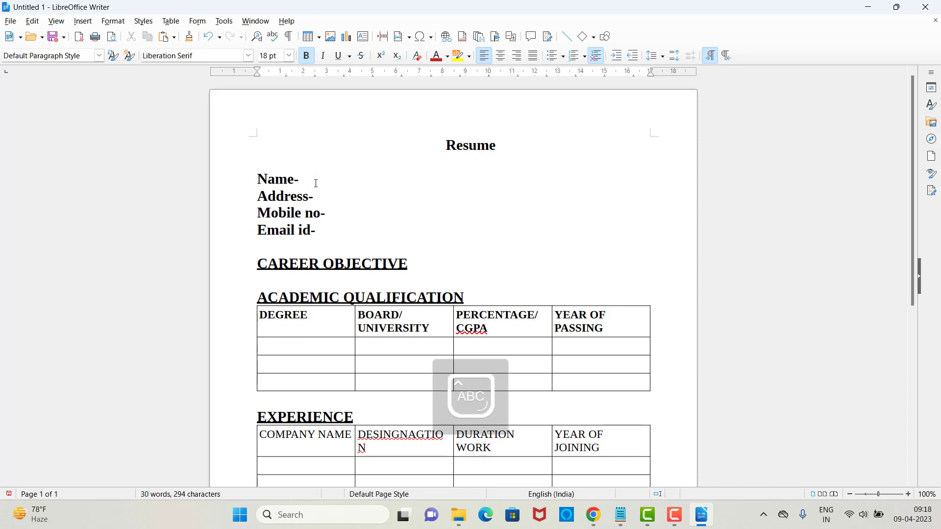
text(XYZ)
Enter the placeholders "XXXXXXX" after "Mobile no-" and "XXXXXX" after "Email id-"
click(316, 197)
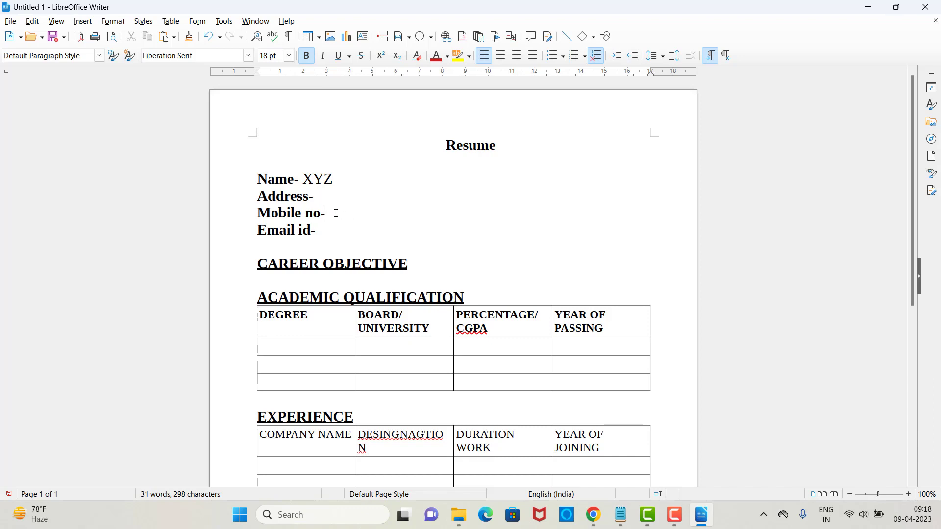
text(XXXXXXX)
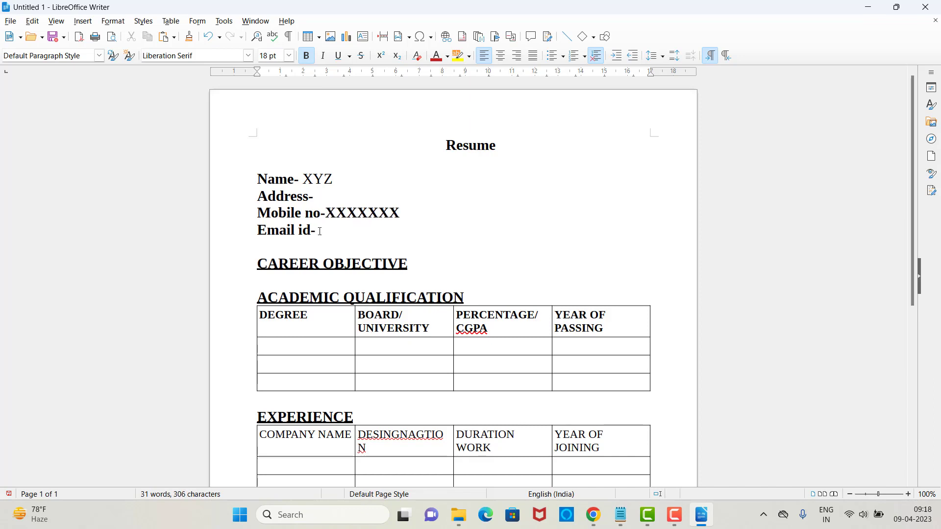
click(319, 231)
text(XXXXXX)
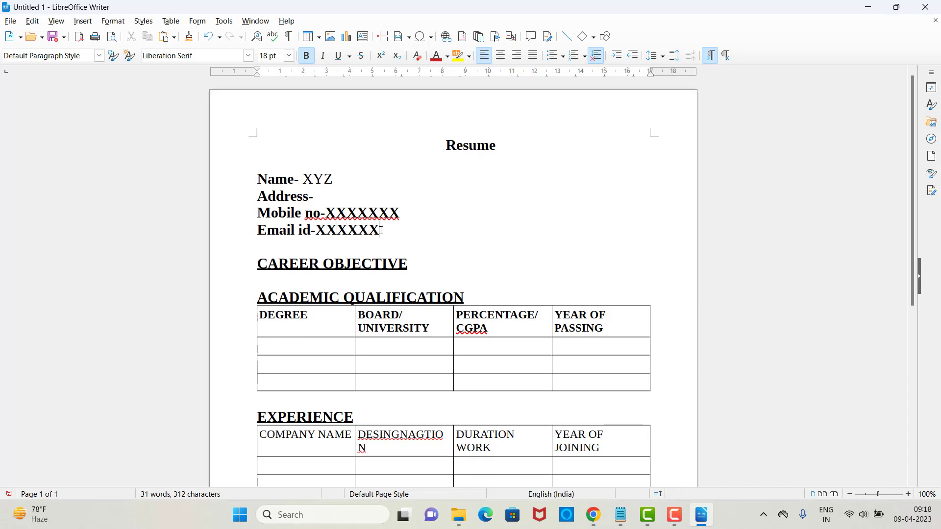
Remove the bold formatting from the mobile number and email placeholders
mouse_move(380, 231)
mouse_down()
mouse_move(313, 214)
mouse_move(327, 214)
mouse_move(316, 231)
mouse_move(383, 234)
mouse_up()
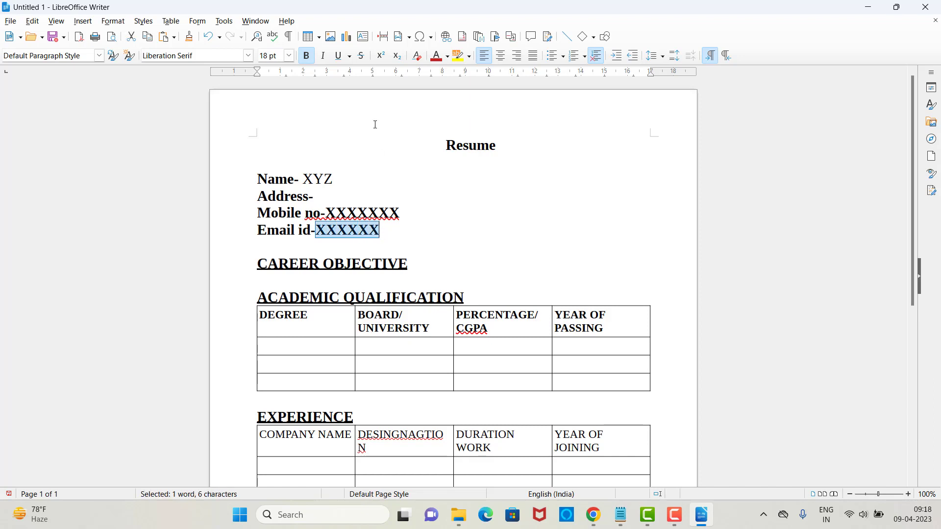
click(307, 55)
drag(326, 213, 422, 213)
click(311, 57)
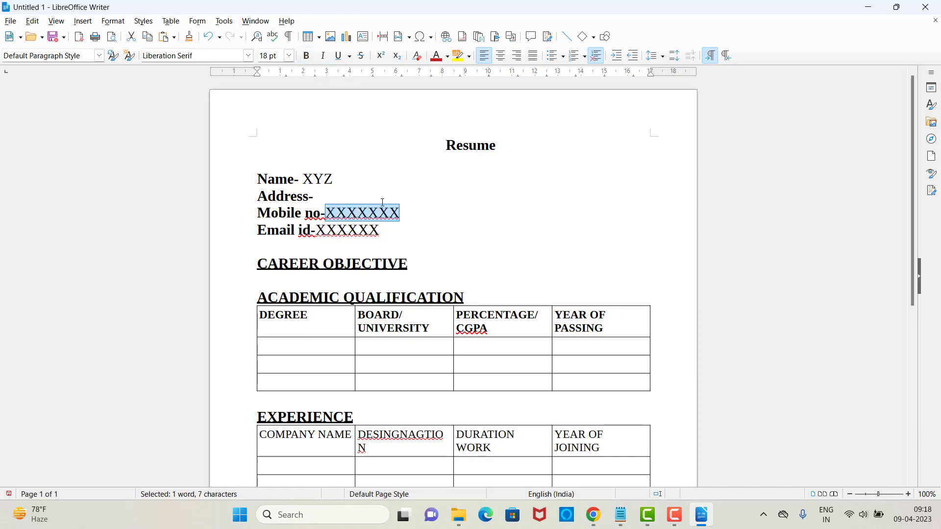
click(413, 196)
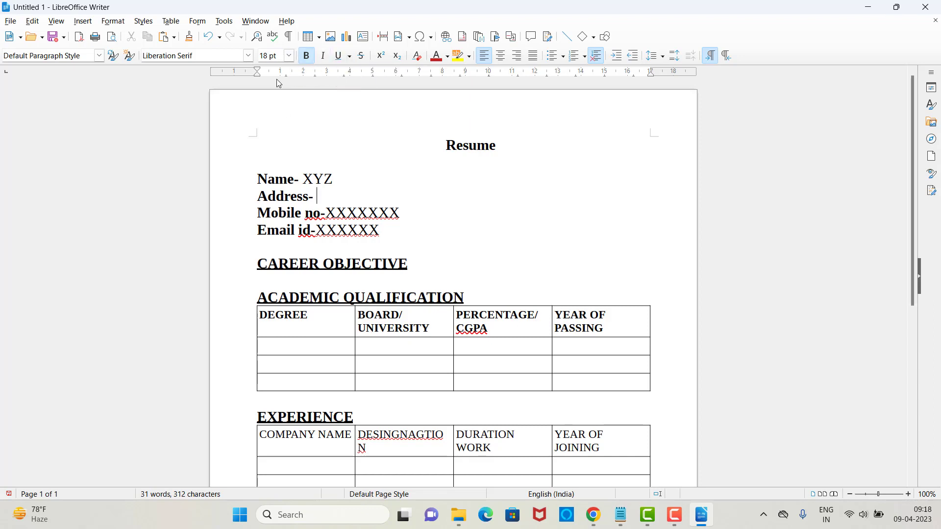
click(289, 55)
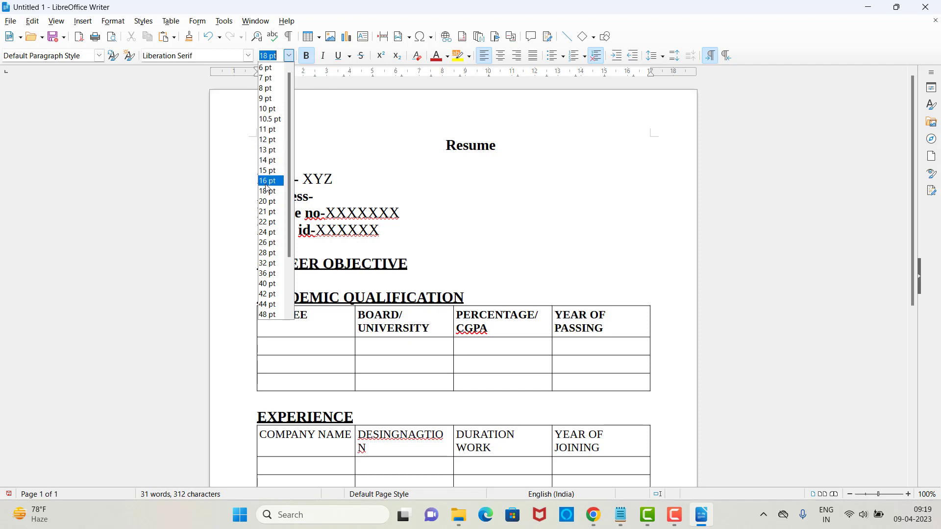
click(236, 145)
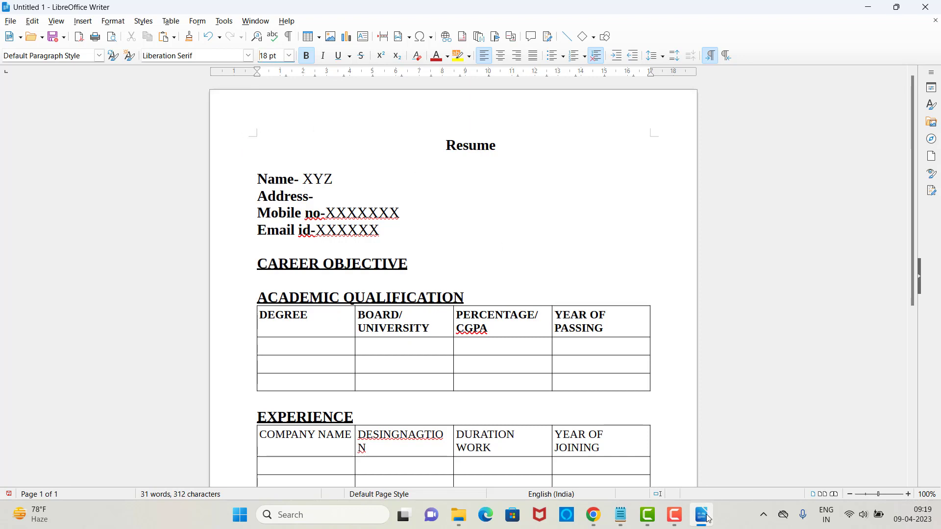
Close the untitled resume document without saving it
mouse_move(707, 518)
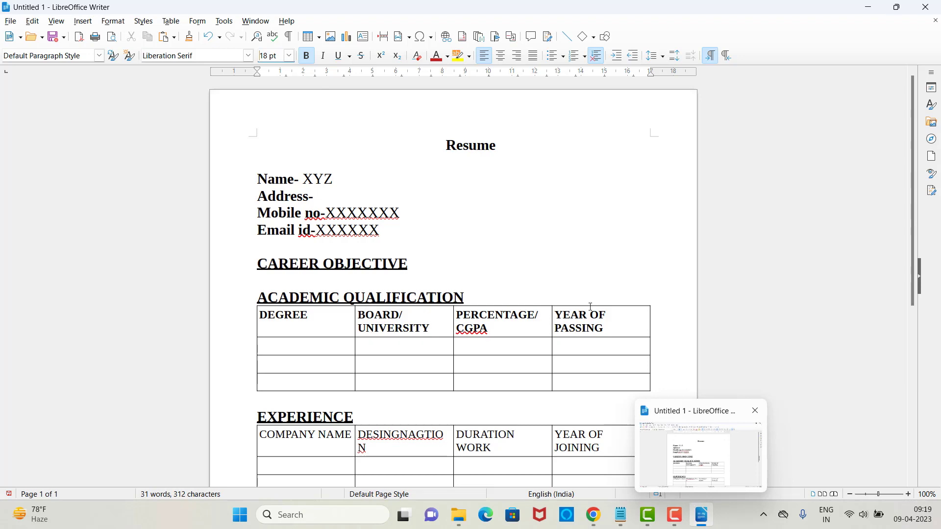
click(875, 7)
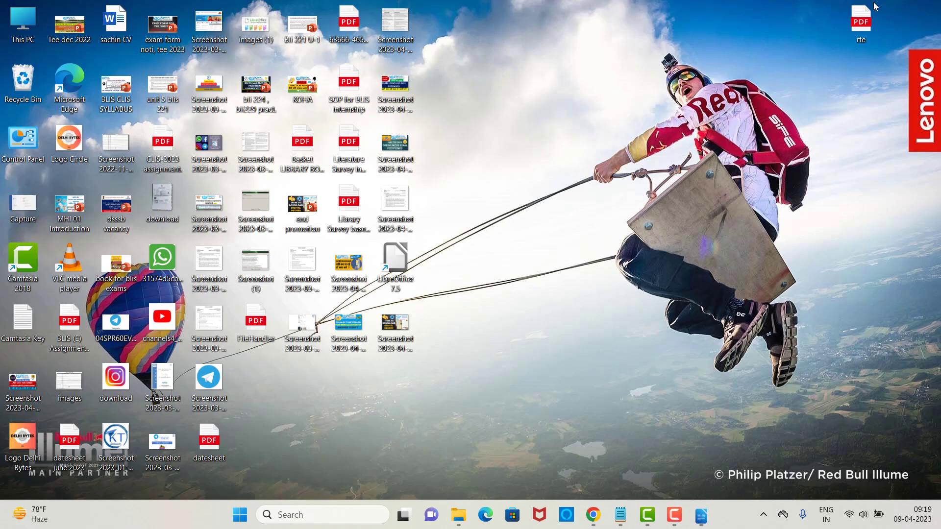
double_click(398, 255)
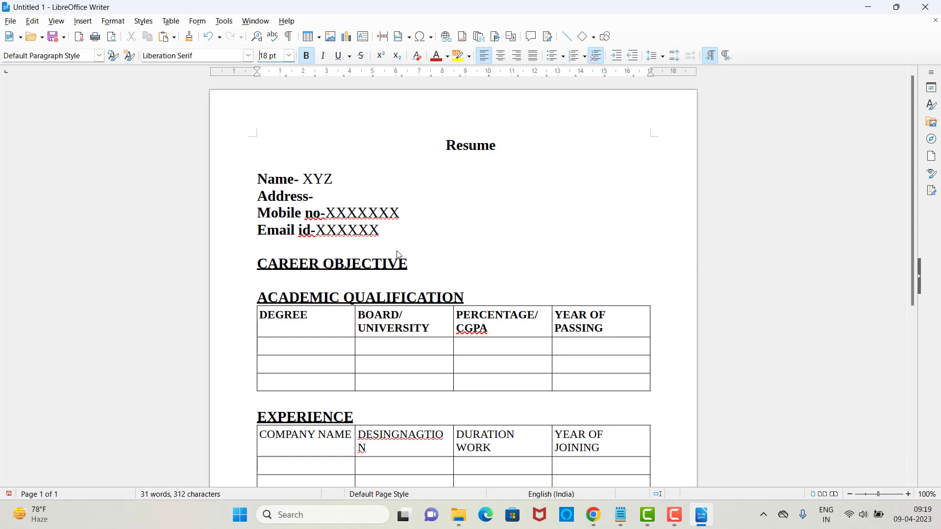
click(924, 7)
click(525, 278)
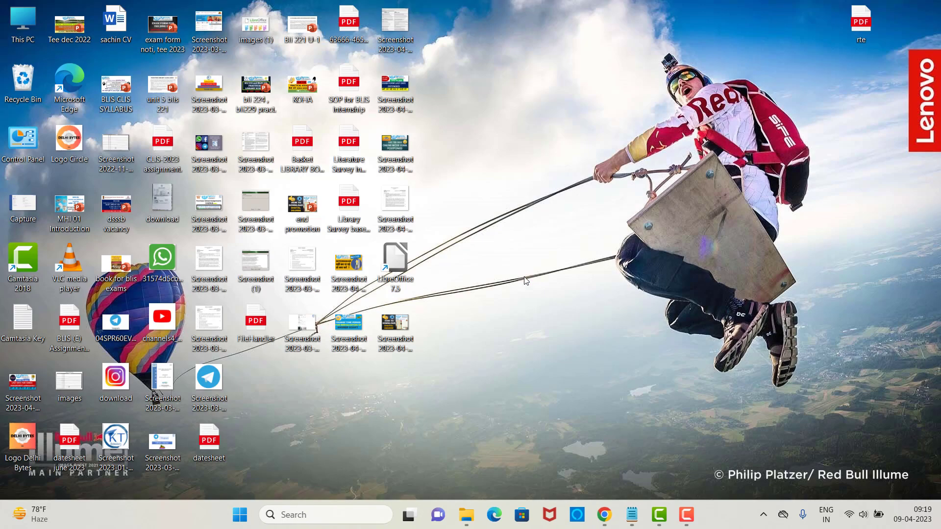
Launch LibreOffice, open the recent presentation "libre resume" in Impress and start its slide show
double_click(401, 268)
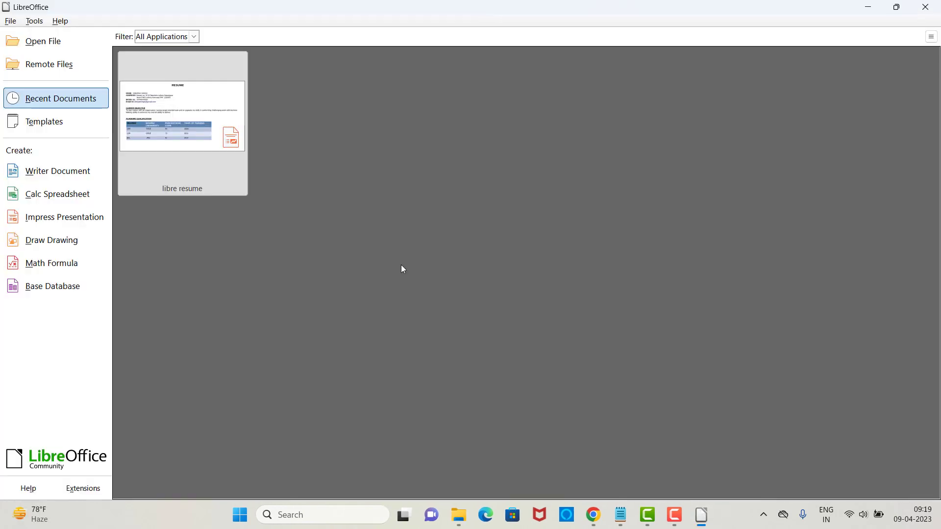
click(202, 133)
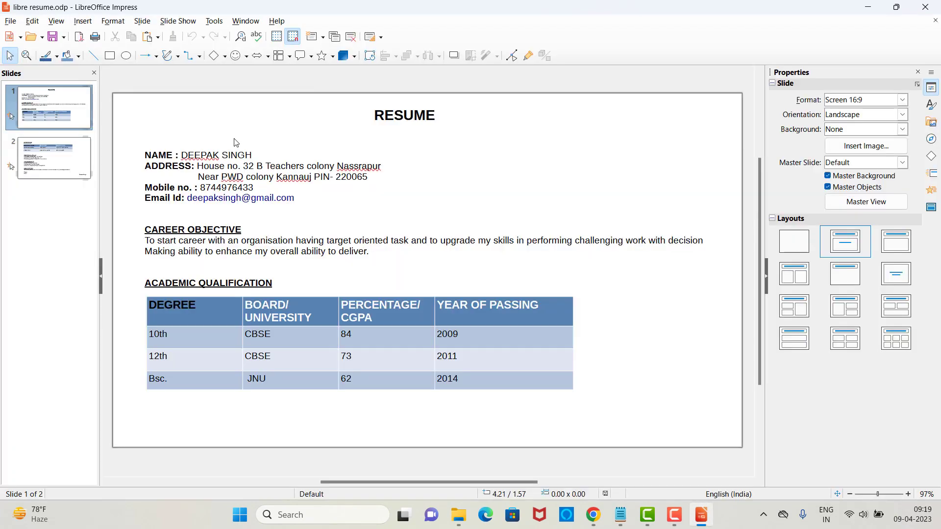
key(F5)
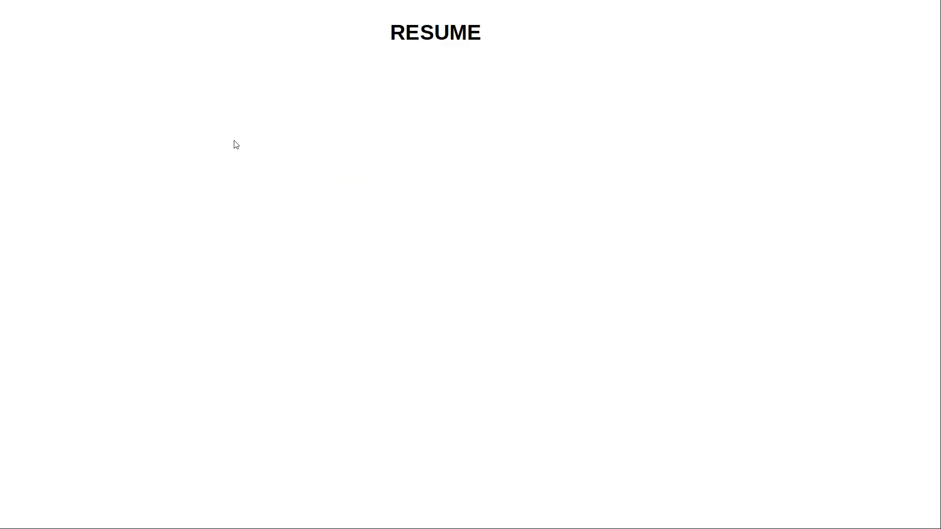
Advance the first slide's animations to reveal the name, address, mobile number and email lines
click(233, 141)
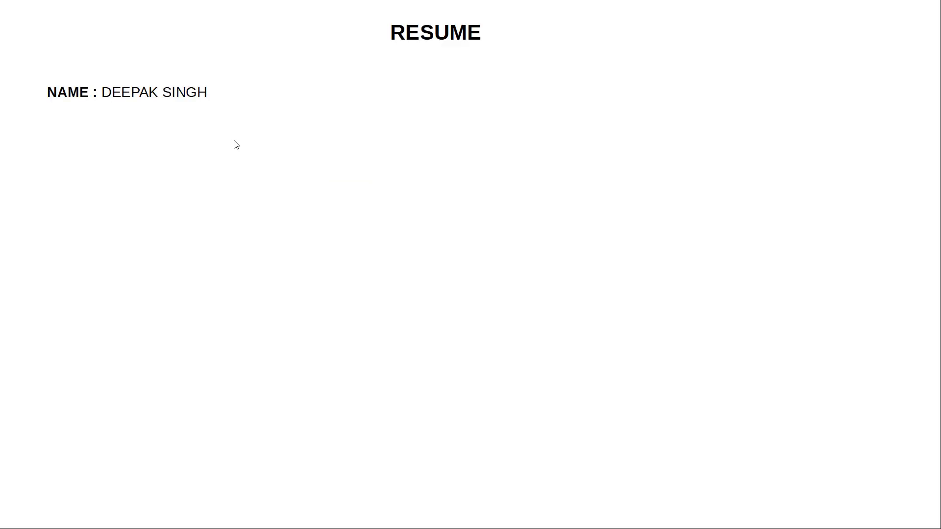
click(234, 140)
click(234, 140)
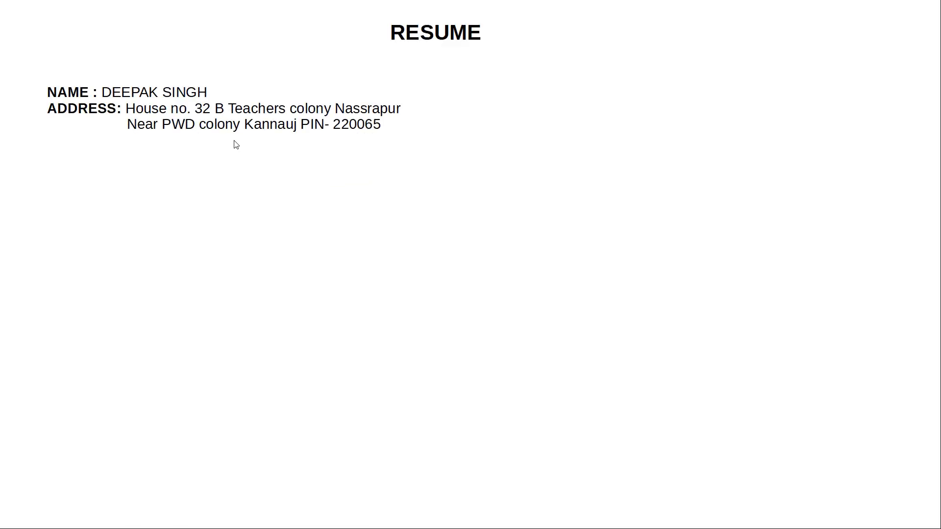
click(233, 140)
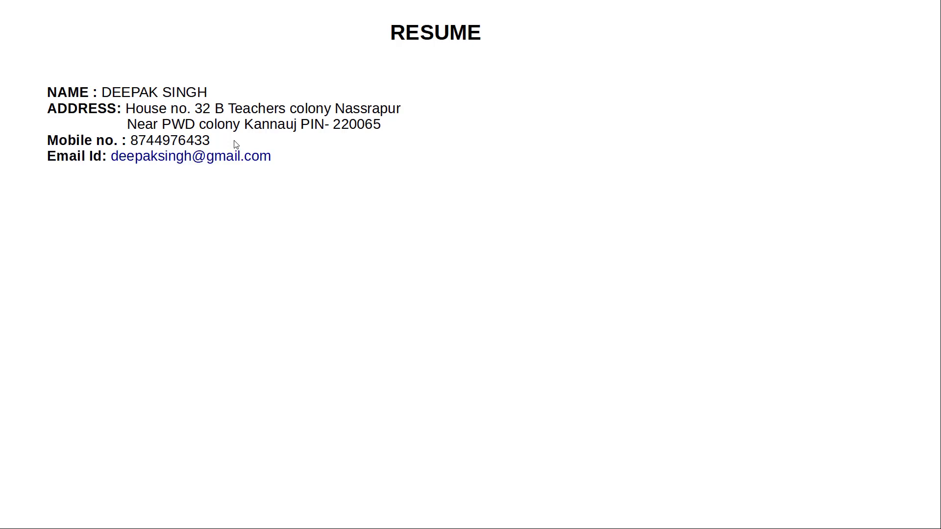